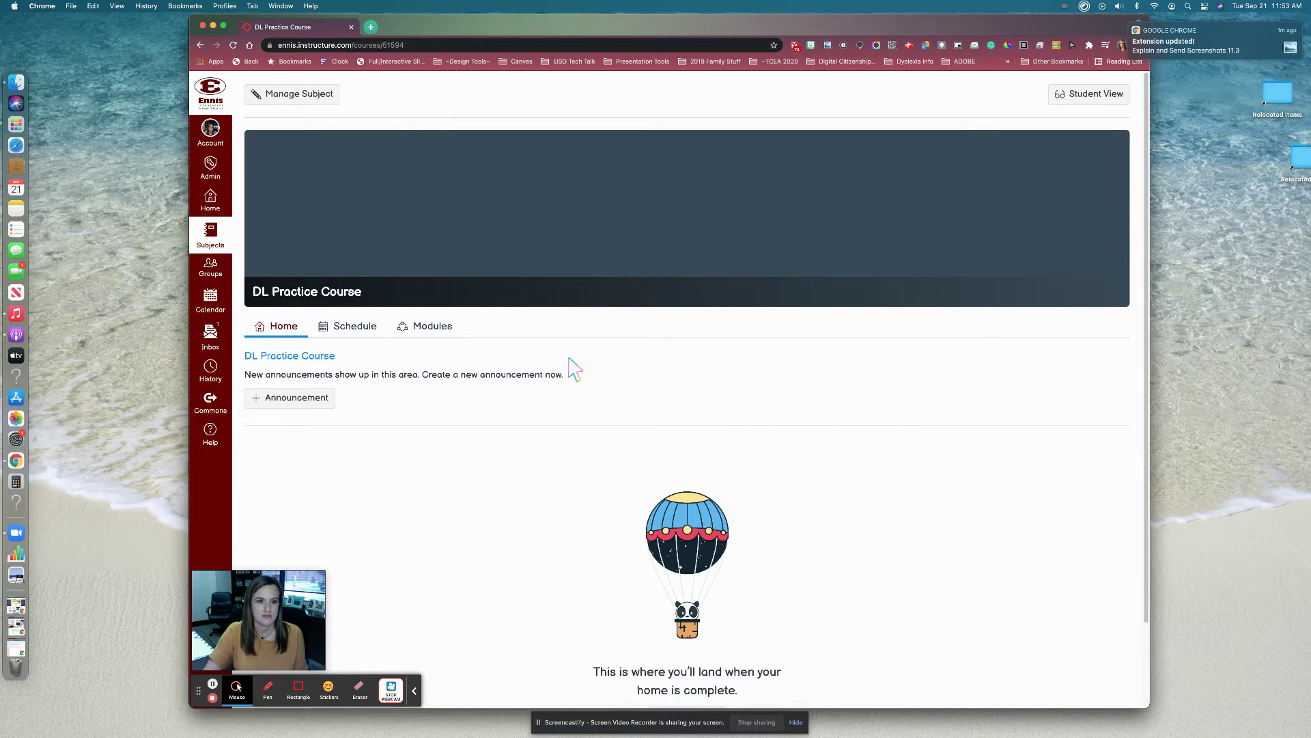
- Add a new assignment named "Flocabulary Lesson Week 1" to the Sample Assignments module of the course
left_click(428, 326)
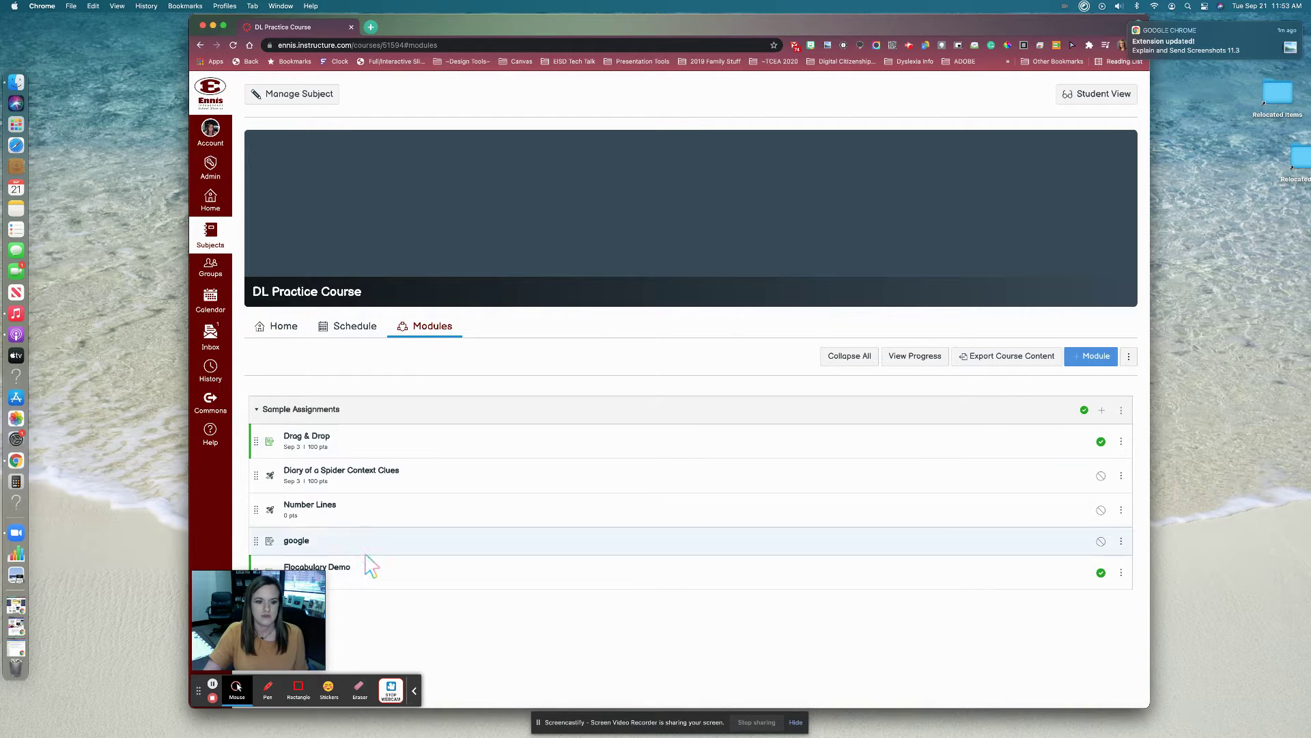
left_click_drag(596, 23, 606, 22)
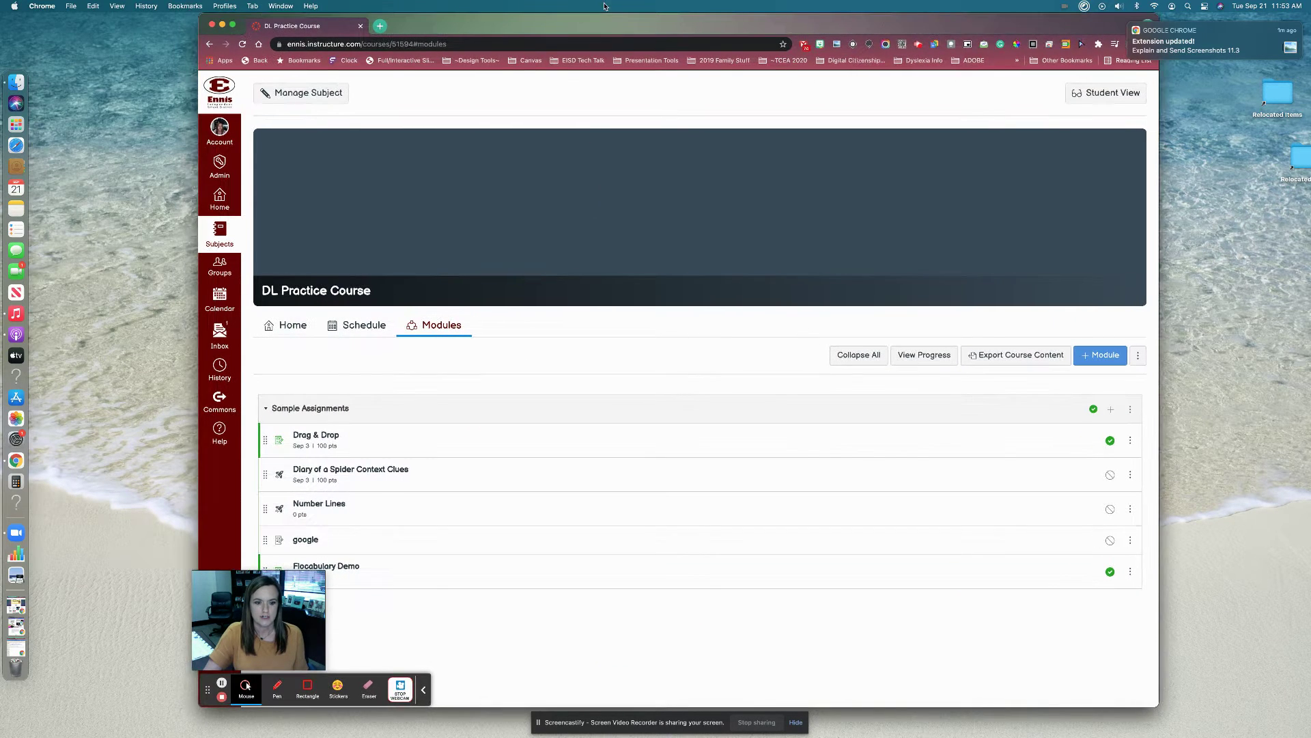
mouse_move(327, 599)
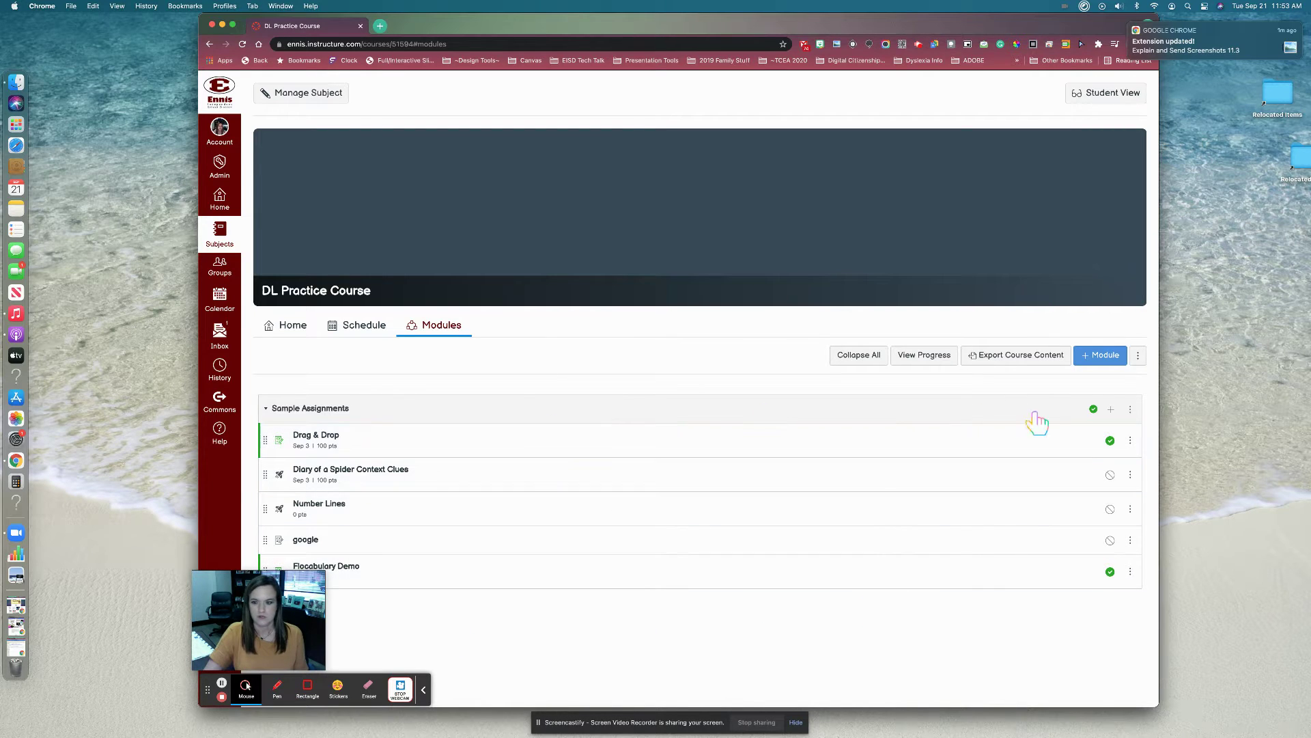
left_click(1112, 411)
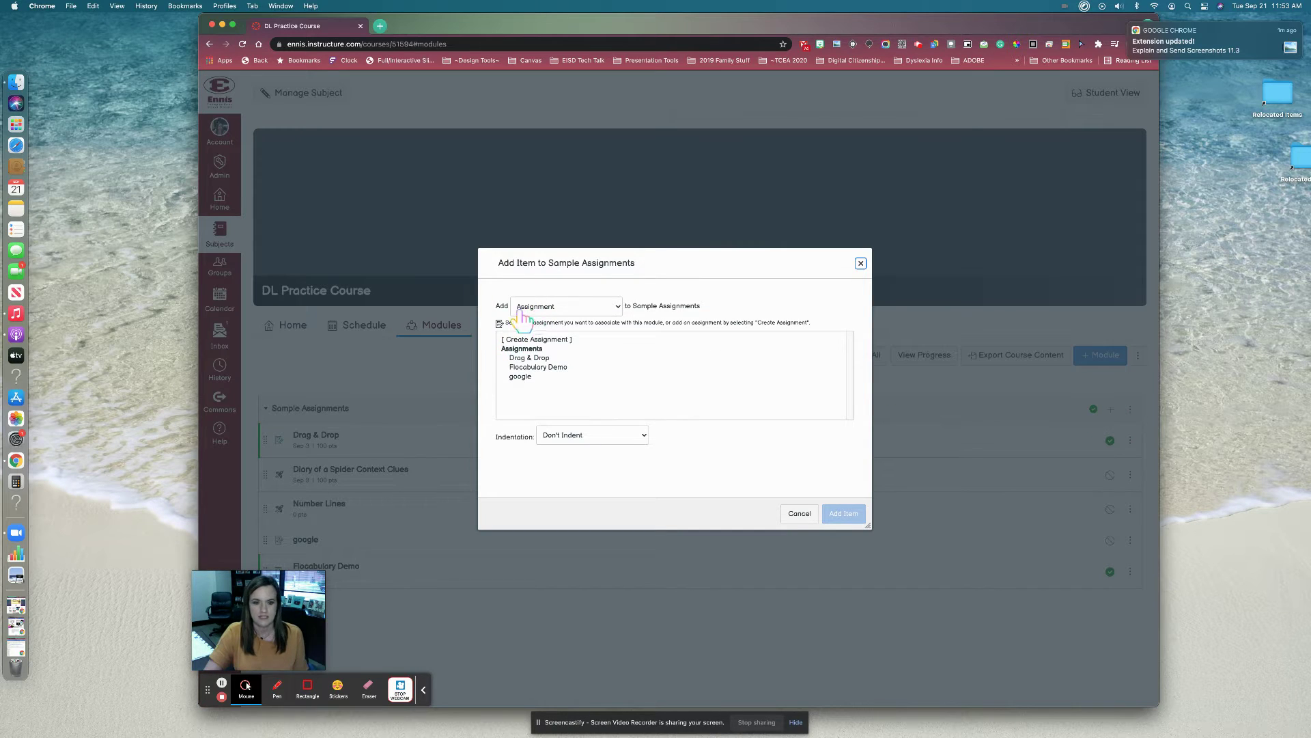
left_click(611, 309)
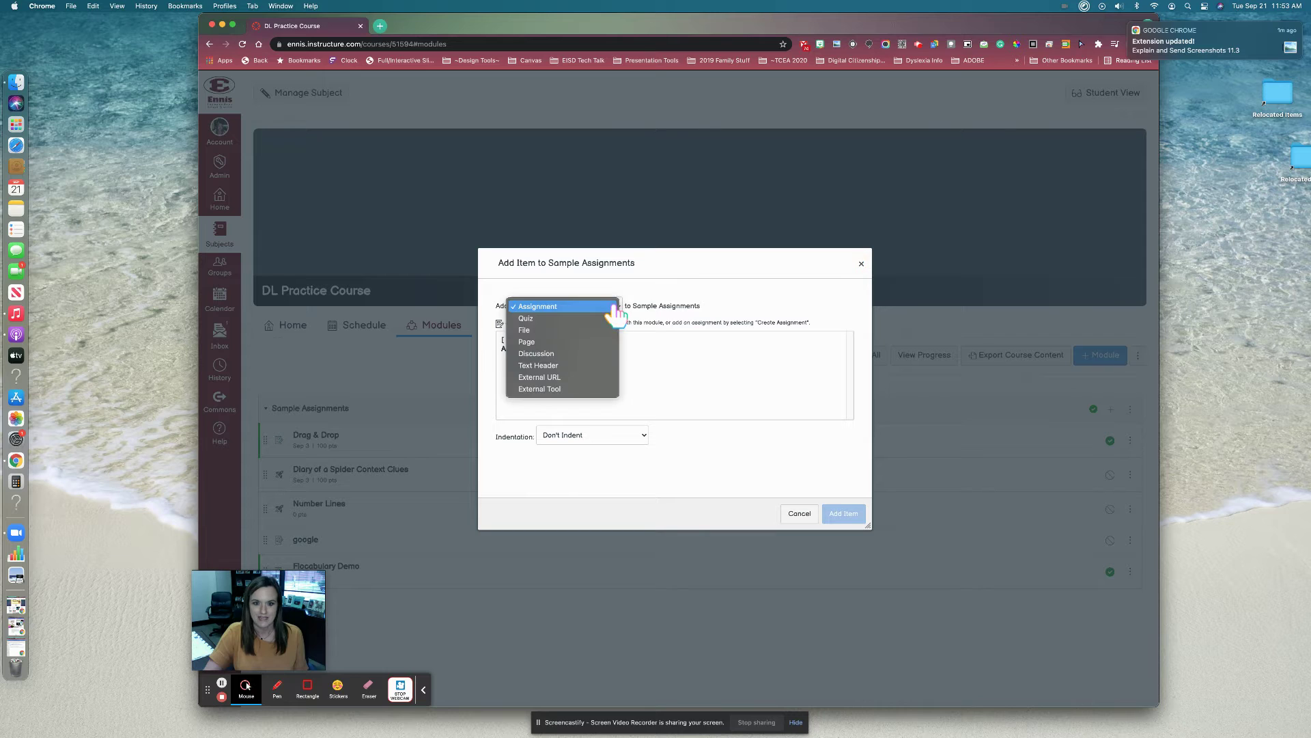
left_click(559, 307)
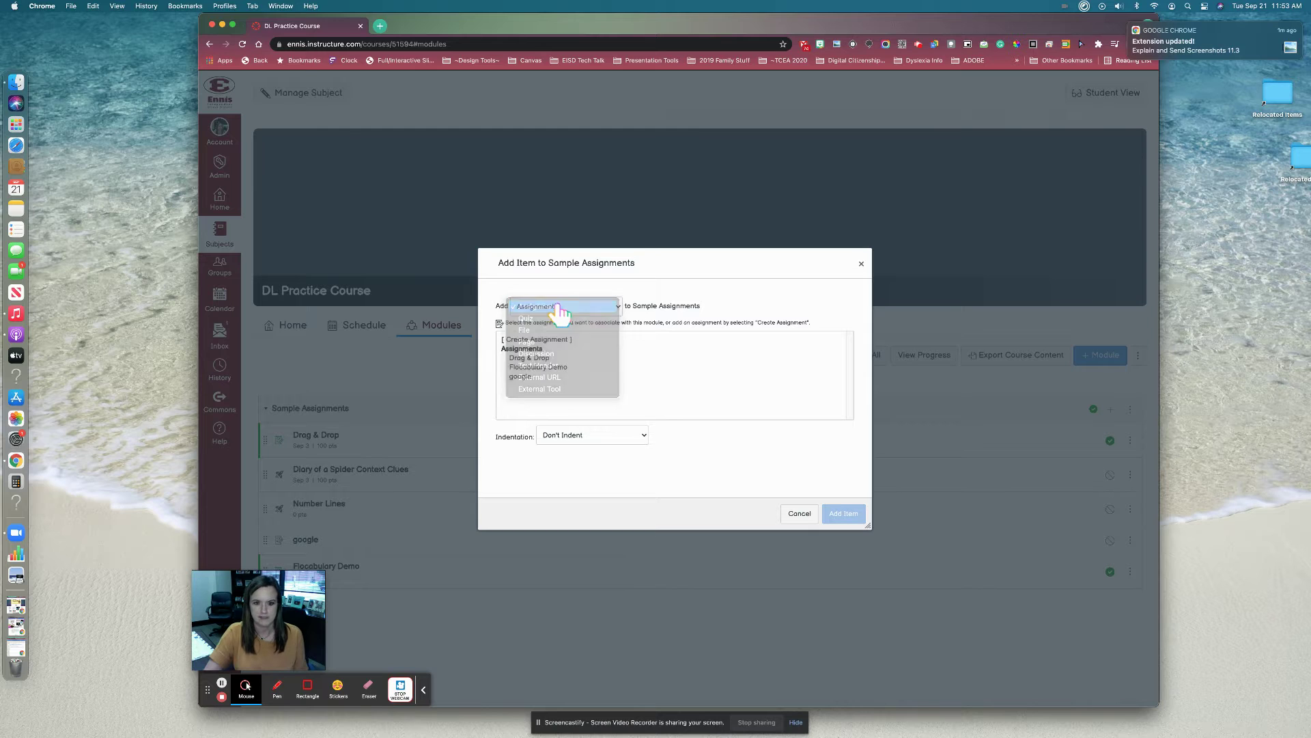
left_click(539, 339)
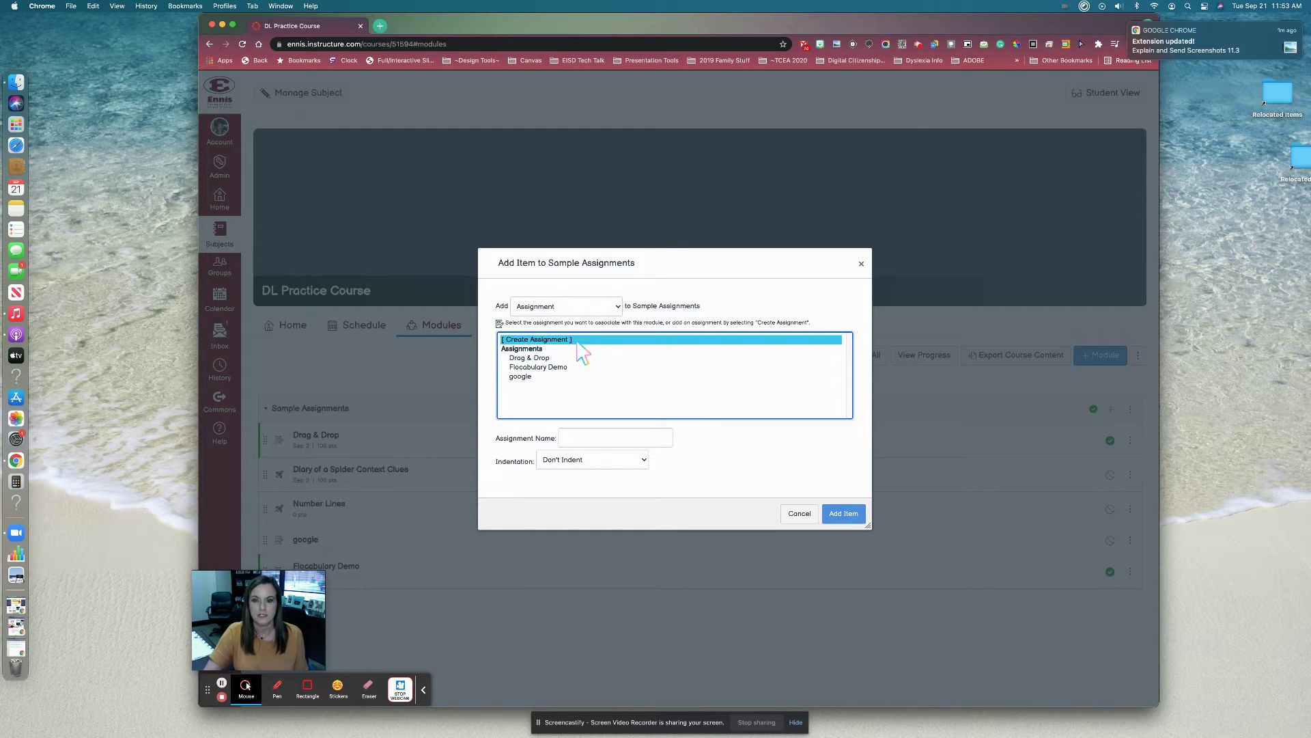
left_click(610, 437)
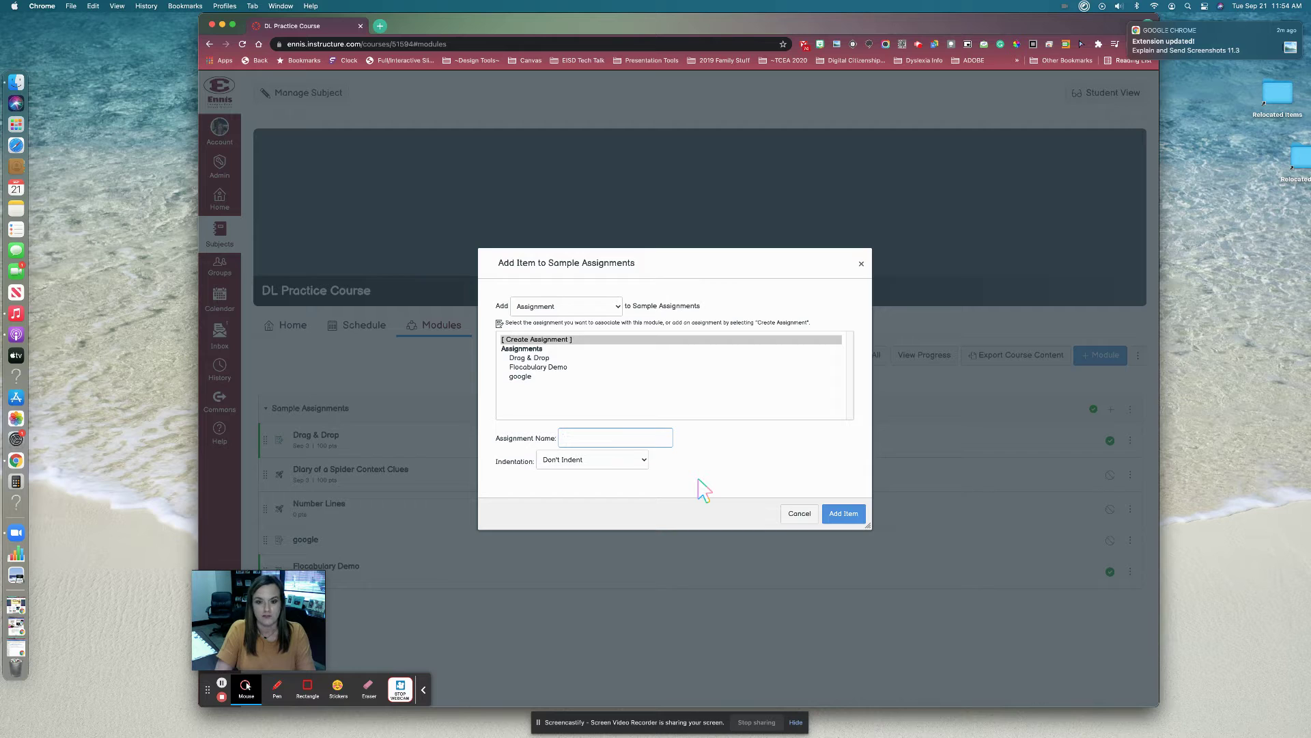
type("Flocobulary Lesson We")
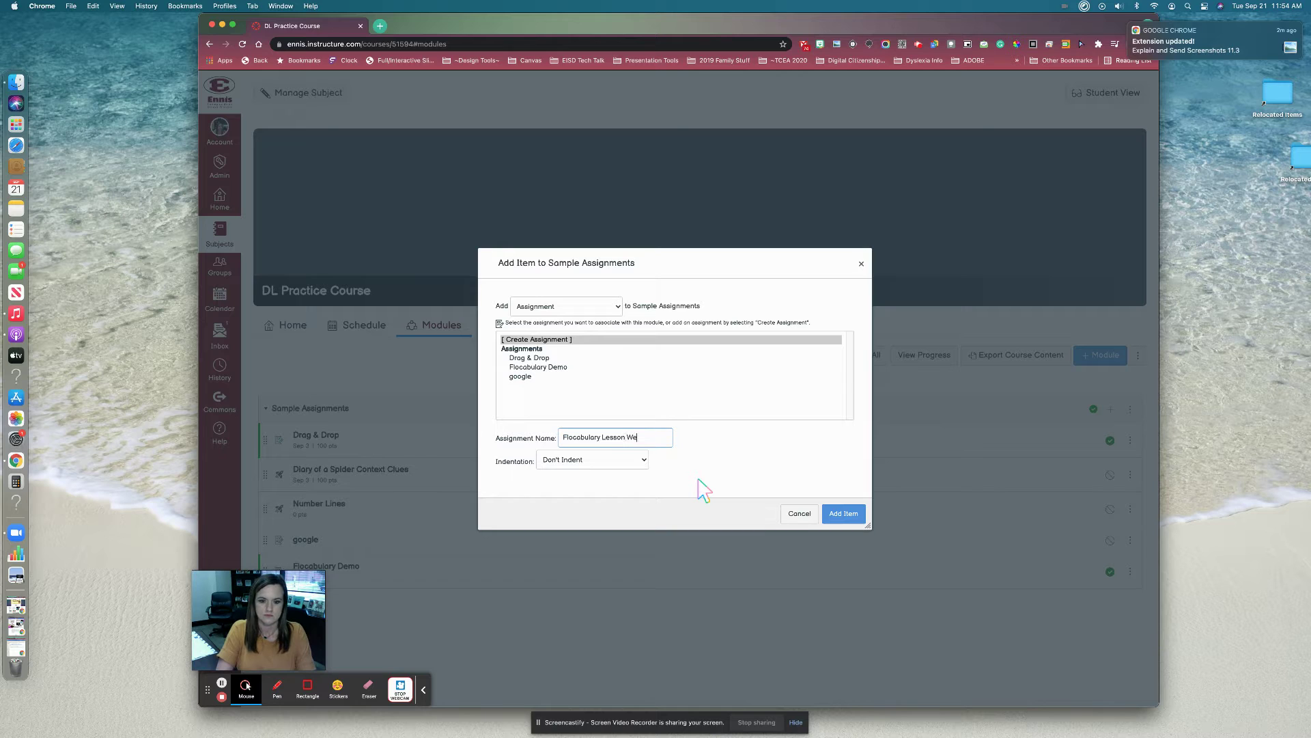
type("ek 1")
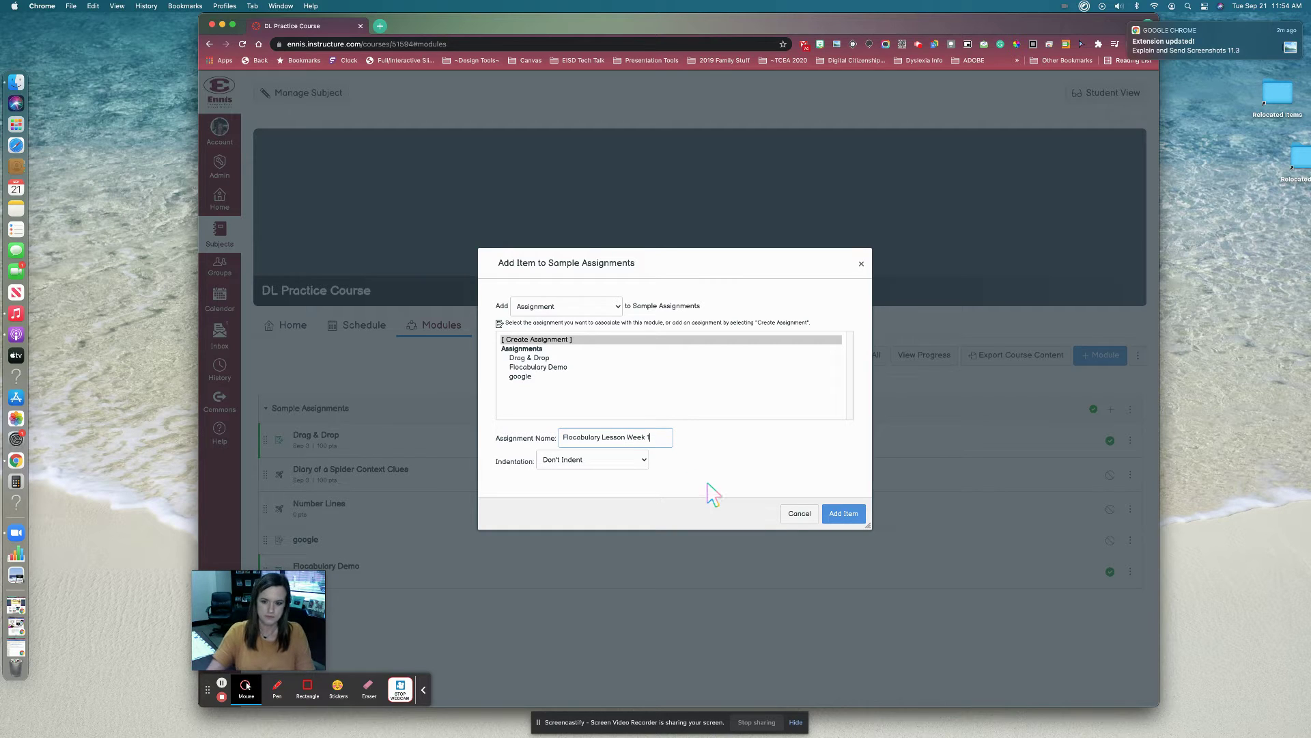
left_click(842, 515)
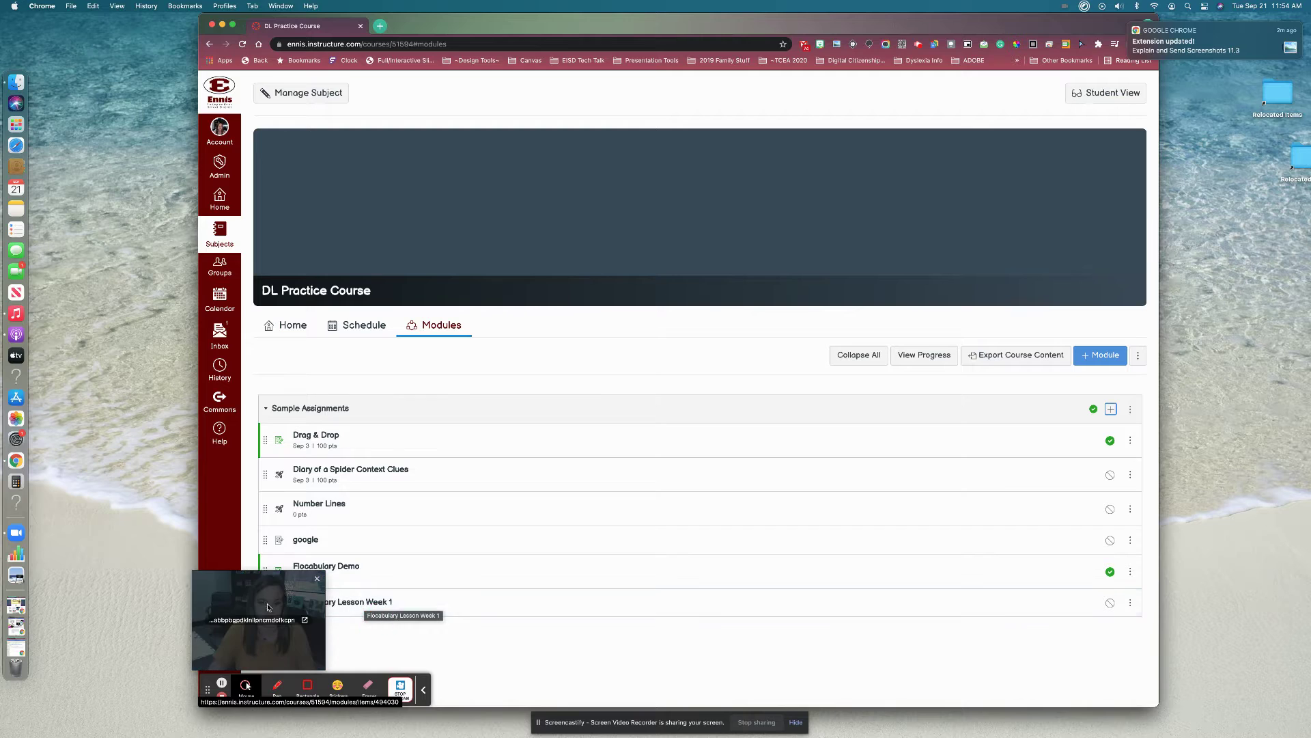
- Open the Flocabulary Lesson Week 1 assignment for editing and enter the description "Please complete the Flocabulary assignment."
left_click_drag(266, 593, 149, 592)
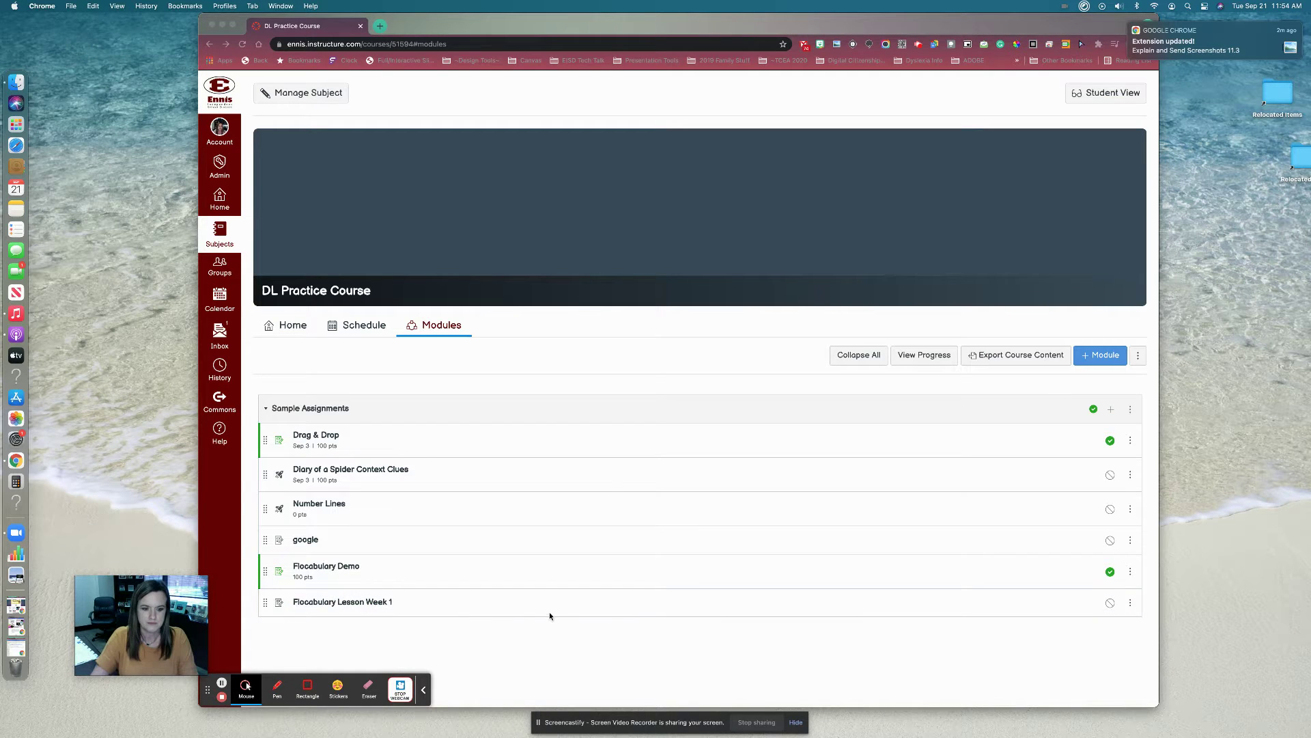
left_click(363, 603)
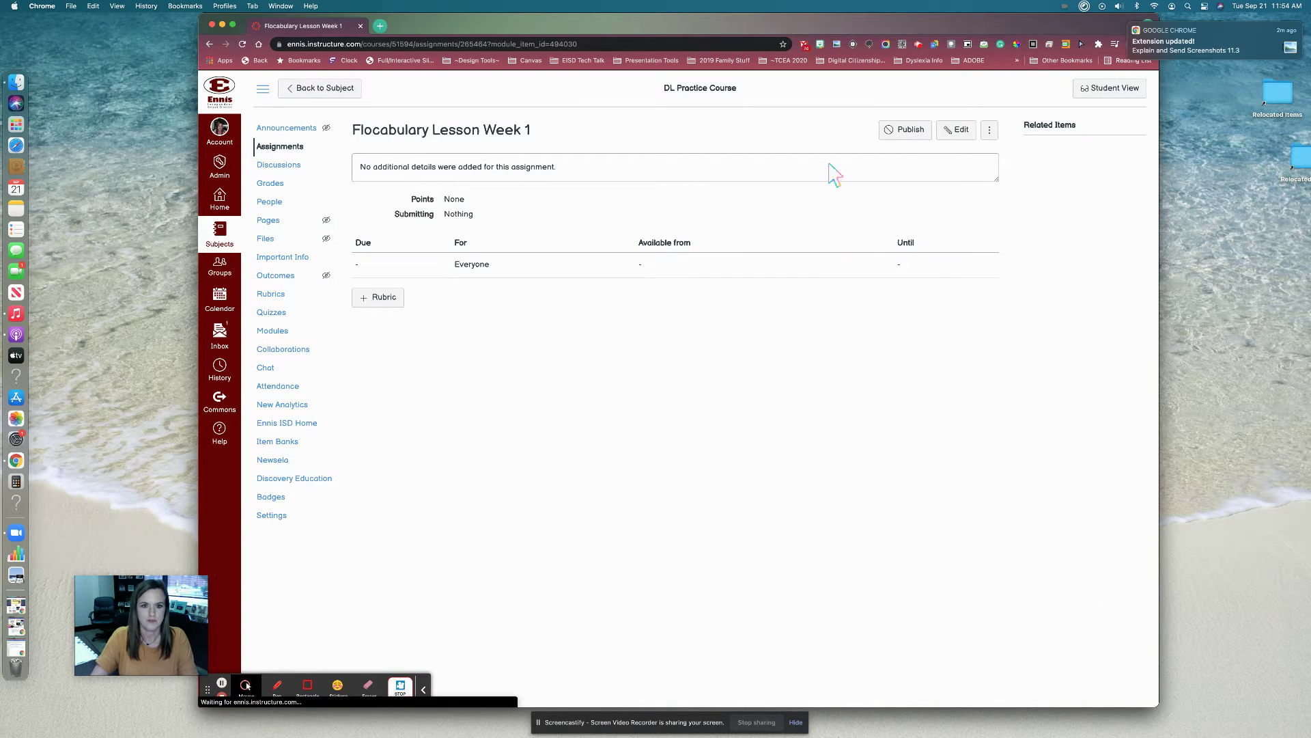
left_click(962, 131)
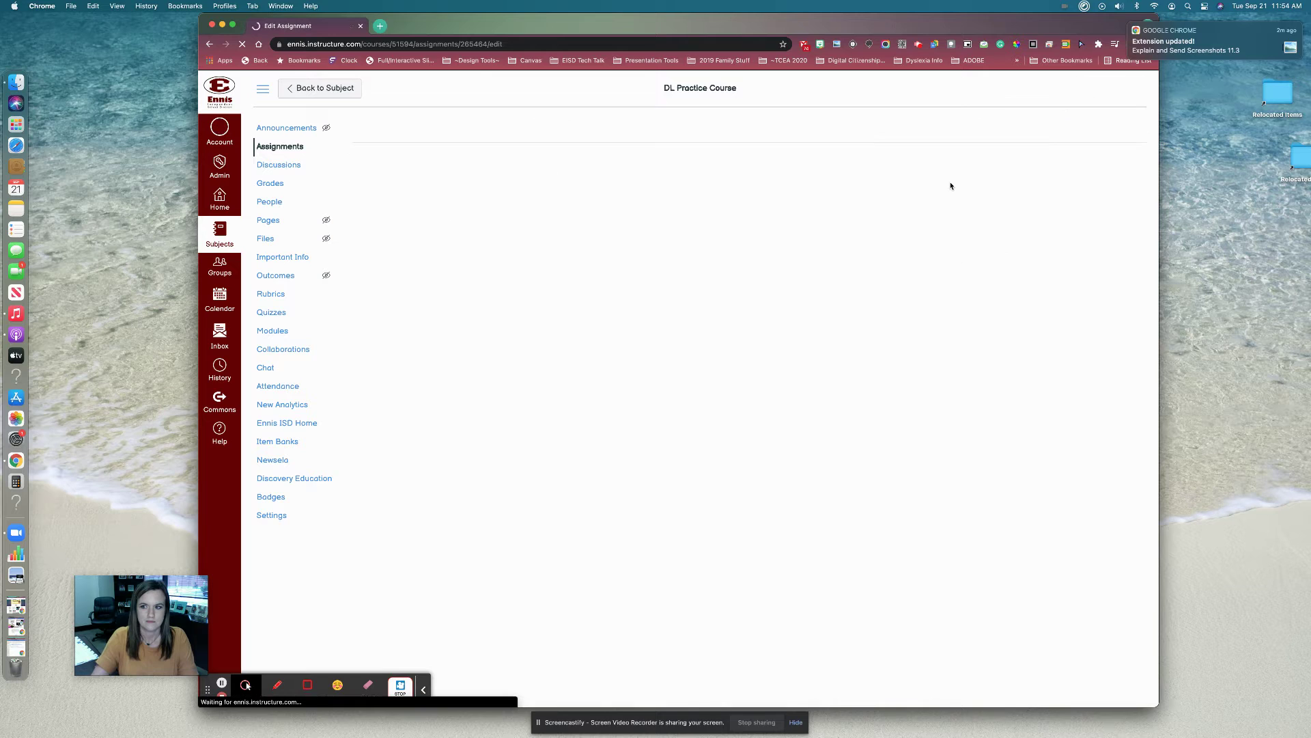
left_click(1130, 26)
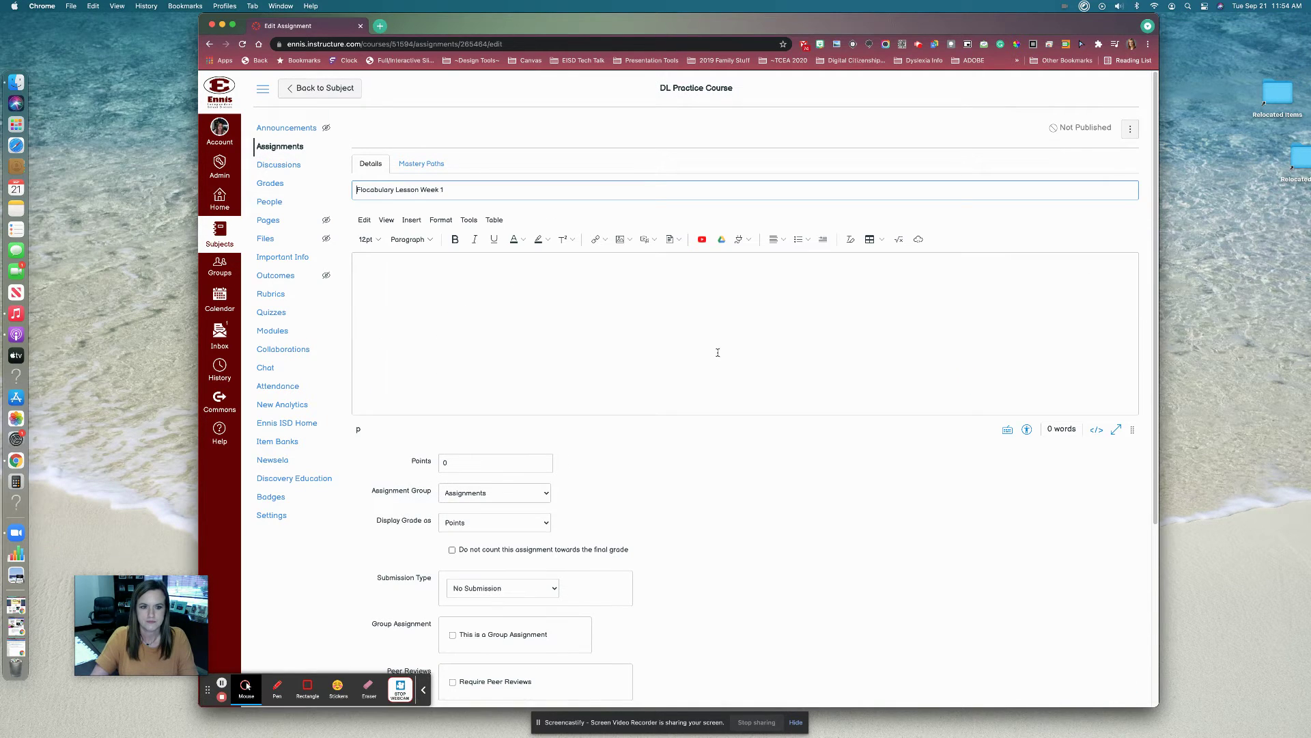
left_click(380, 271)
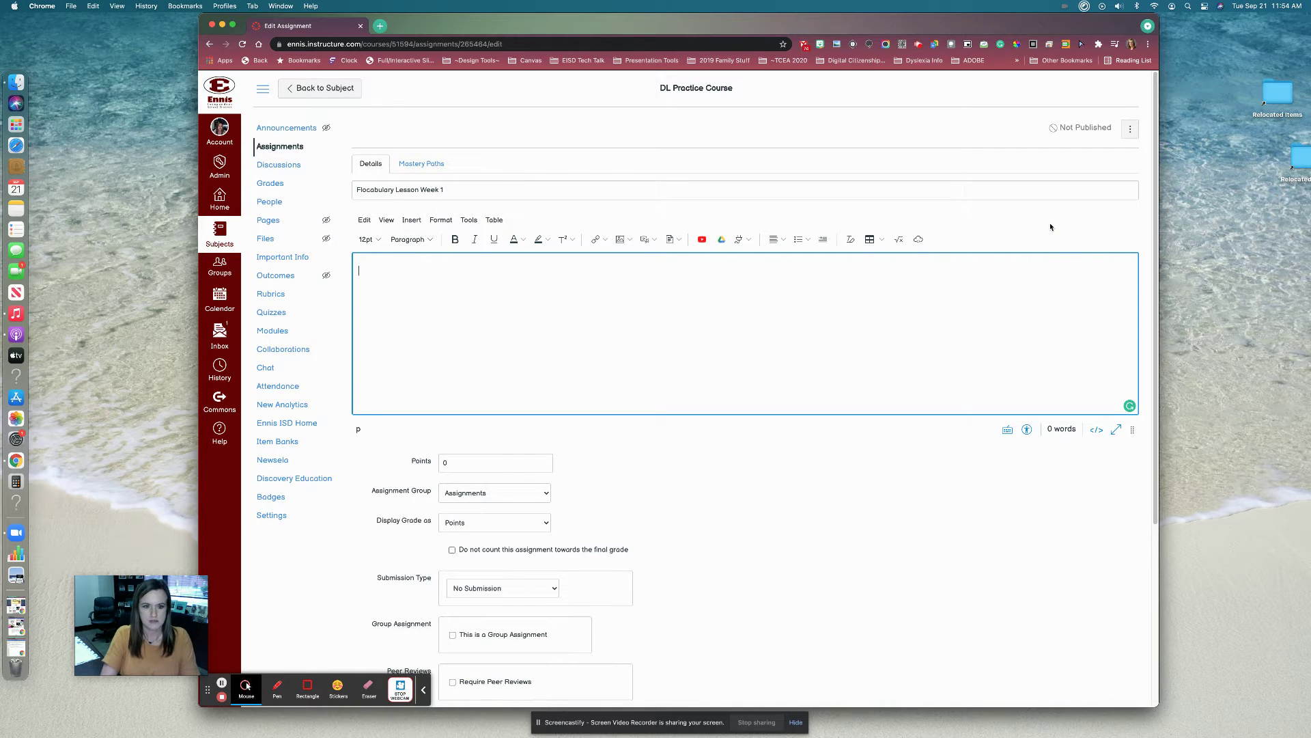
type("Please complete the Flocabulary assighment")
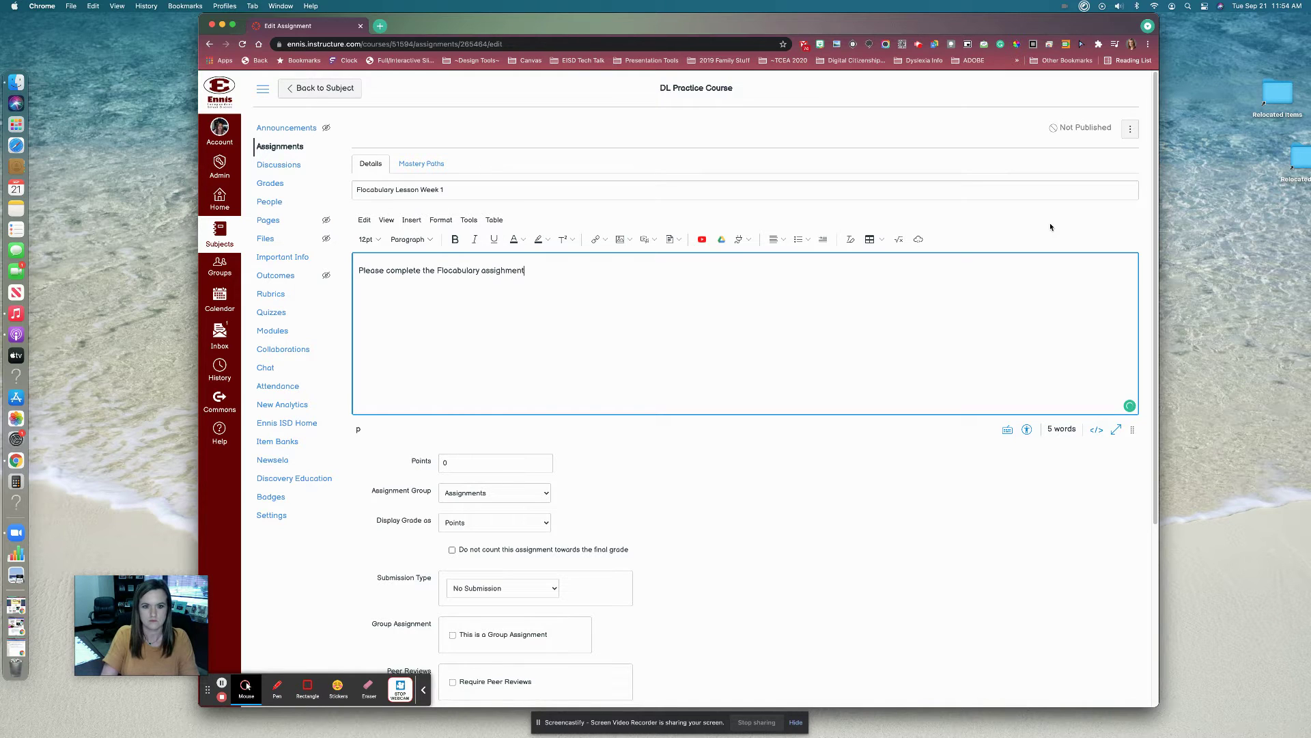
key("BackSpace")
key("BackSpace")
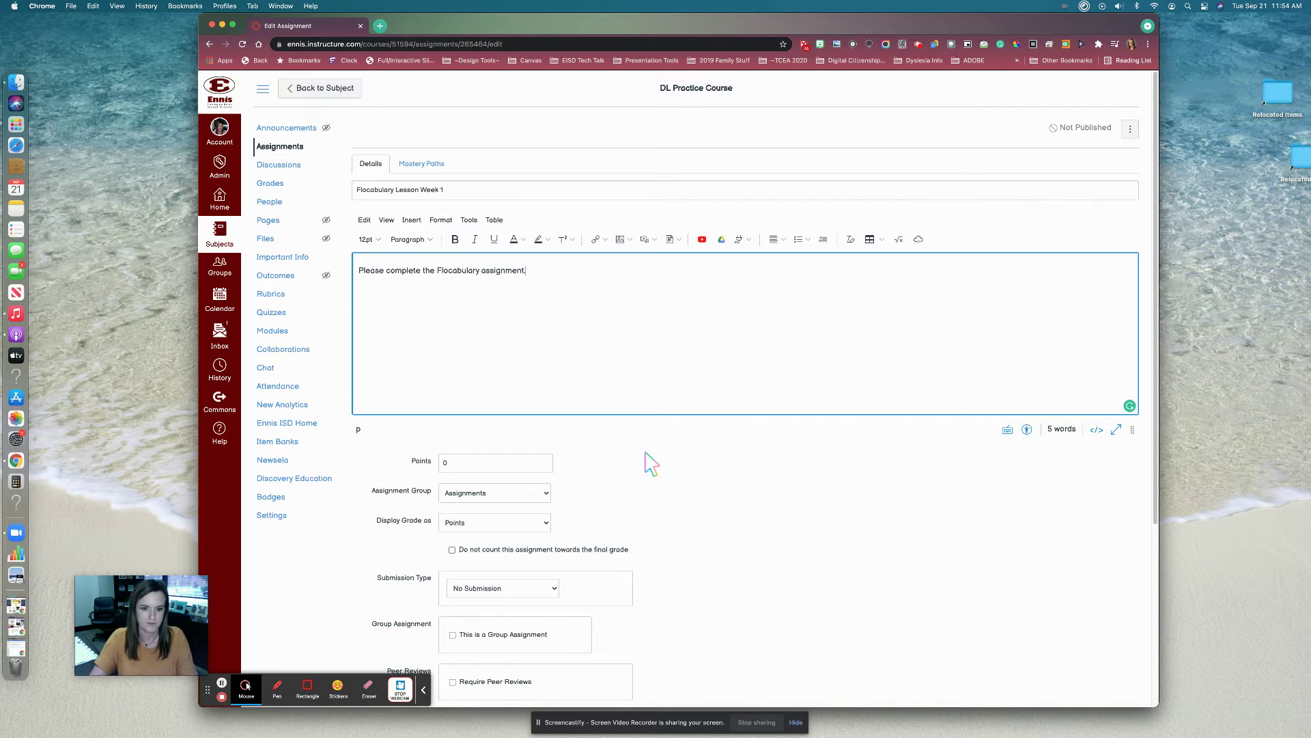
- Set the assignment's points to 100 and keep the grade displayed as Points
scroll(604, 498, "down", 5)
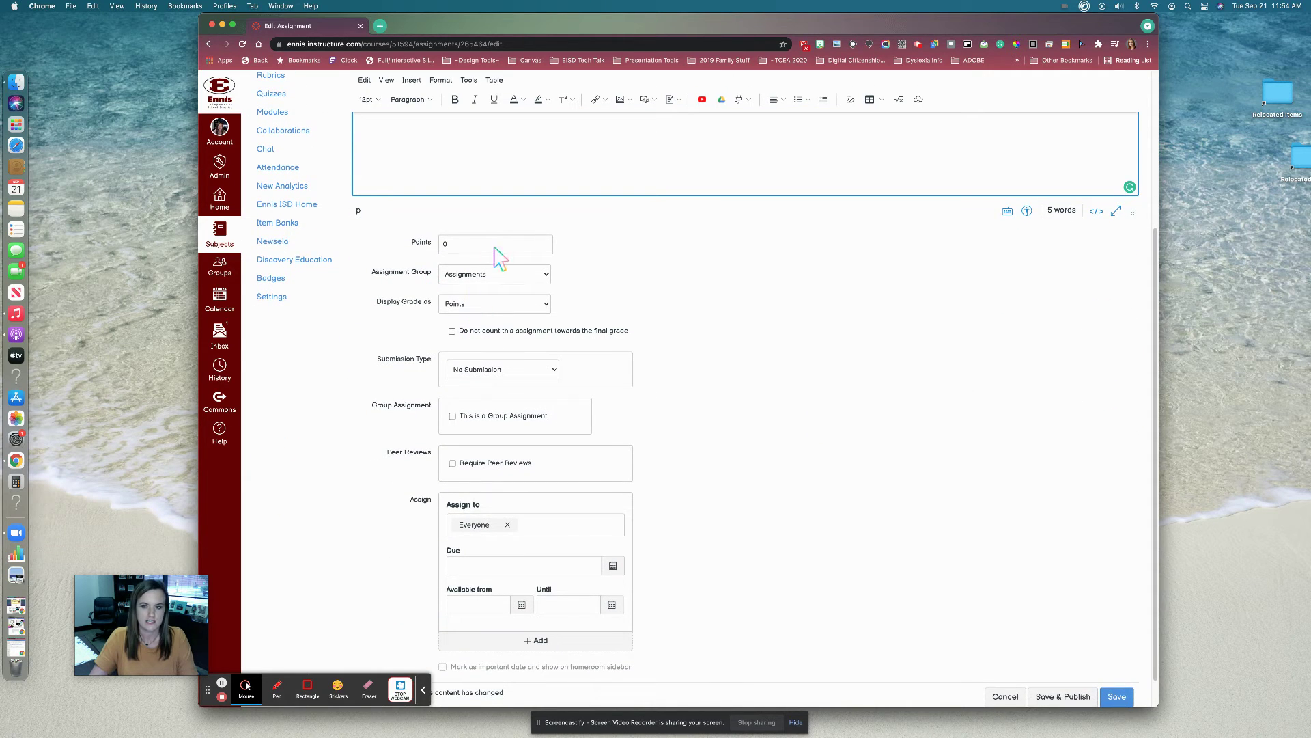
left_click(466, 245)
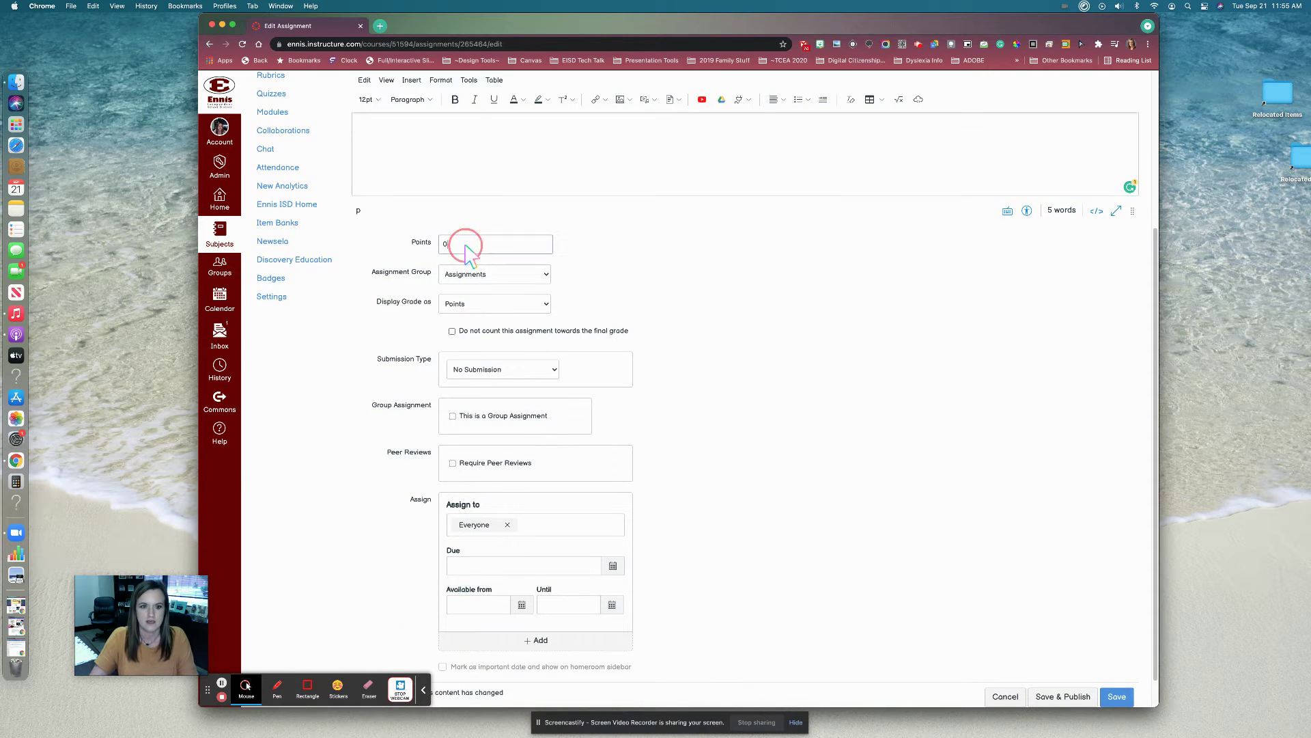
double_click(453, 247)
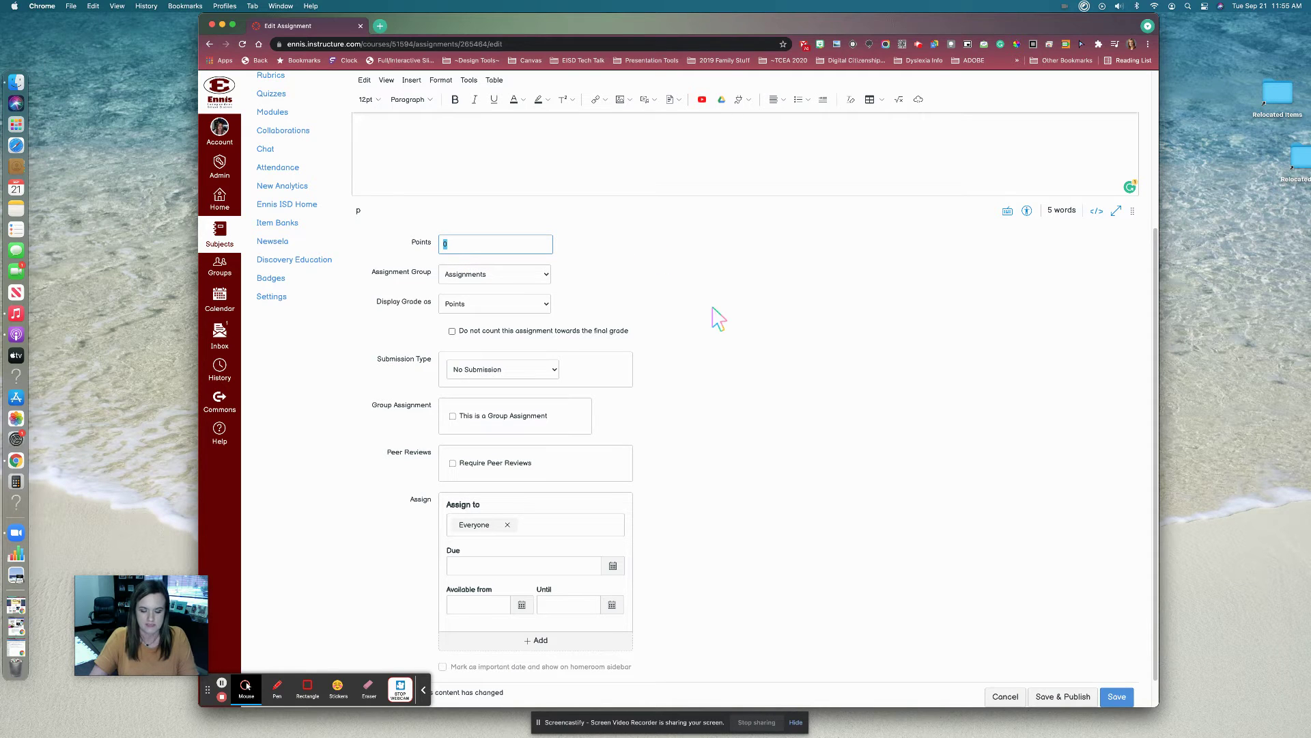
type("100")
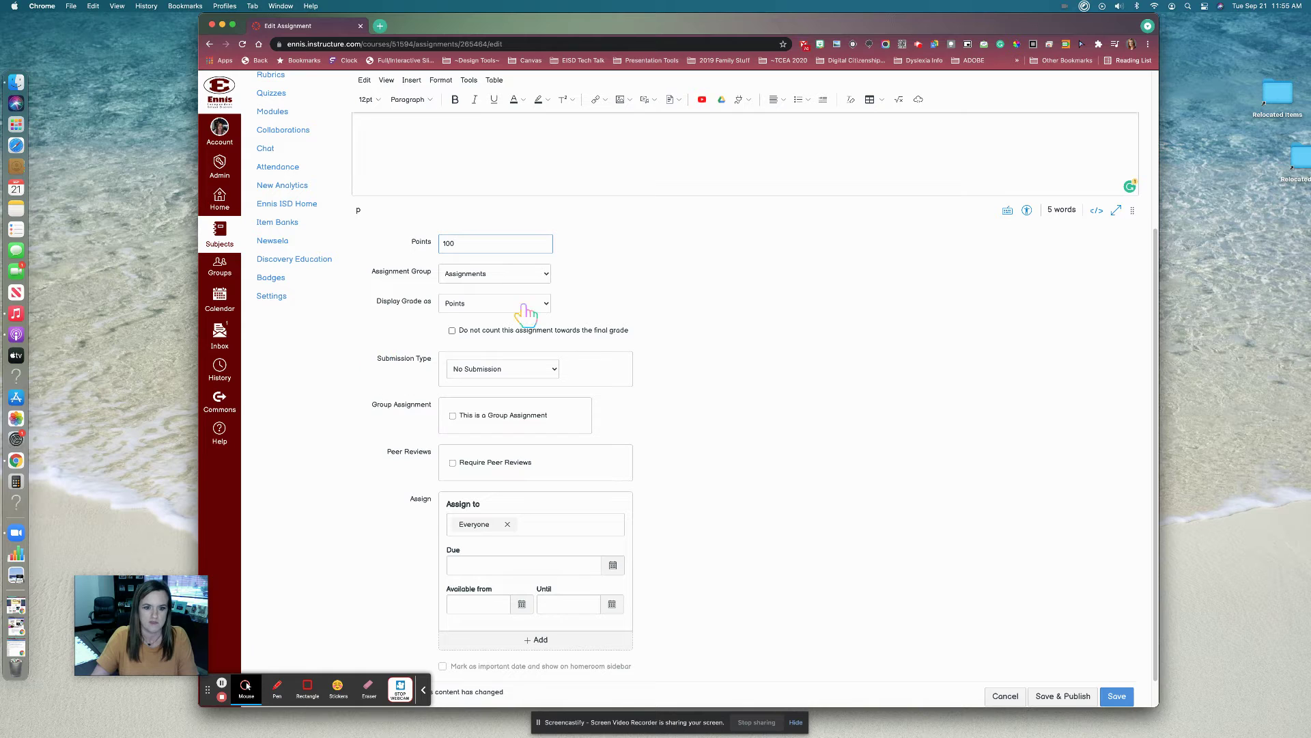
left_click(547, 305)
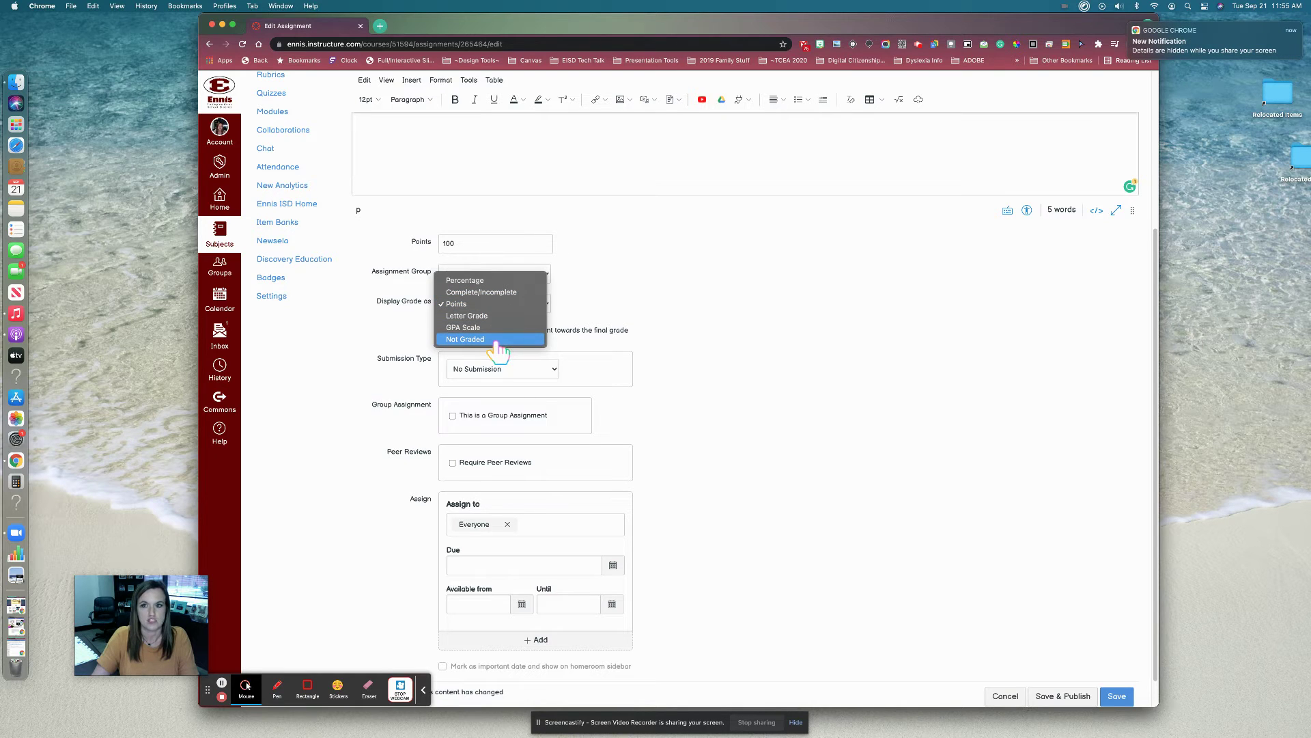
left_click(508, 304)
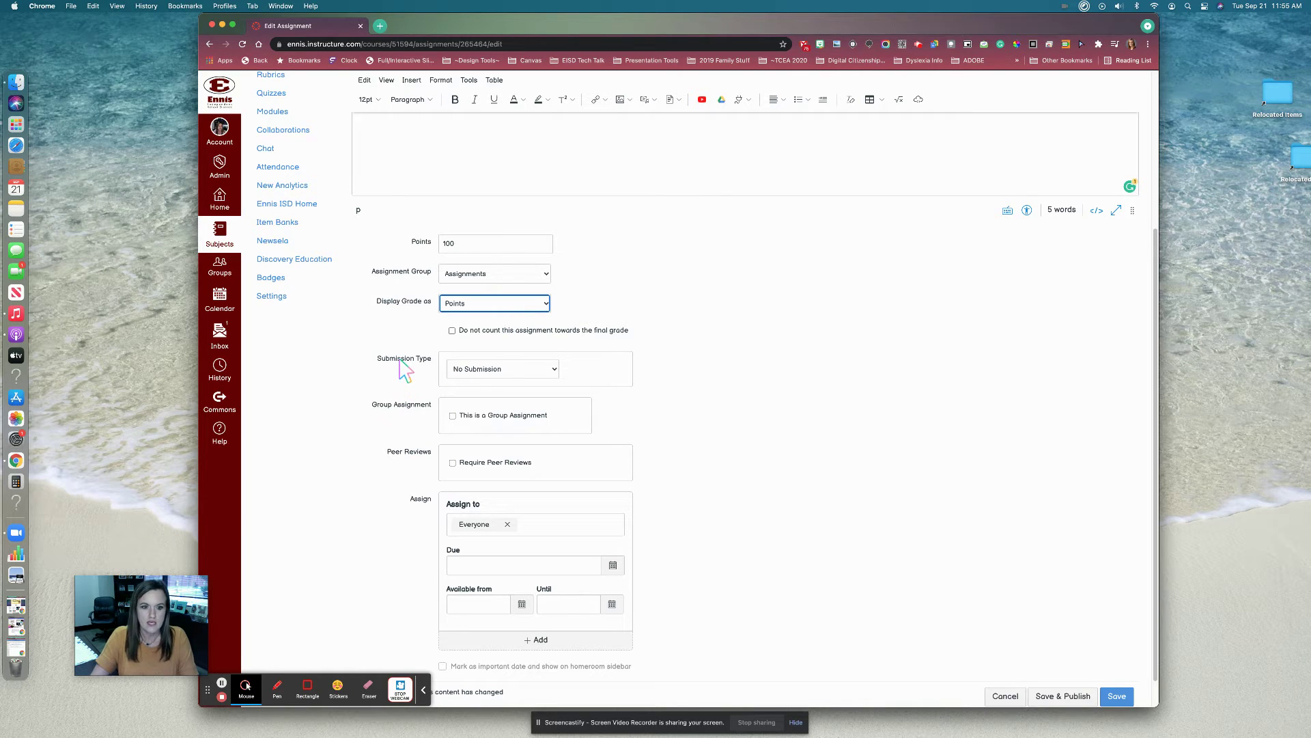
- Set the submission type to External Tool and choose the Flocabulary tool as its source
left_click(557, 373)
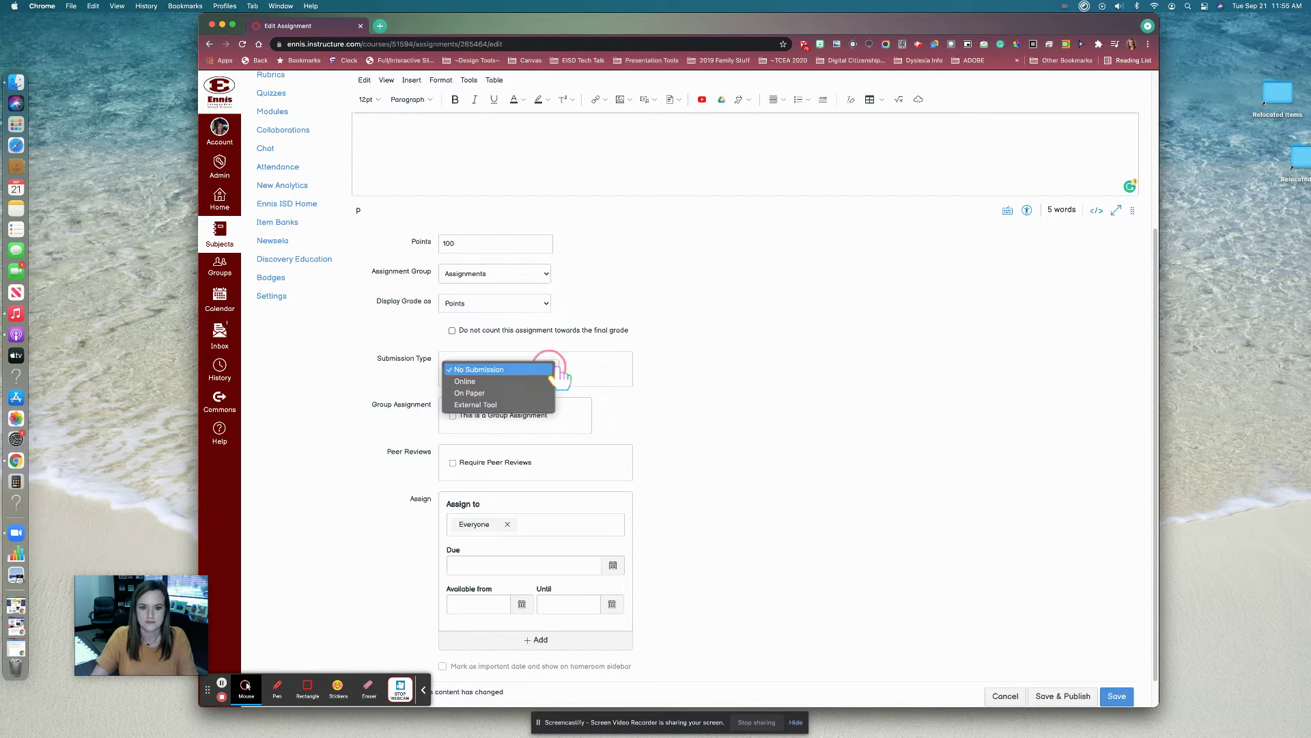
left_click(499, 405)
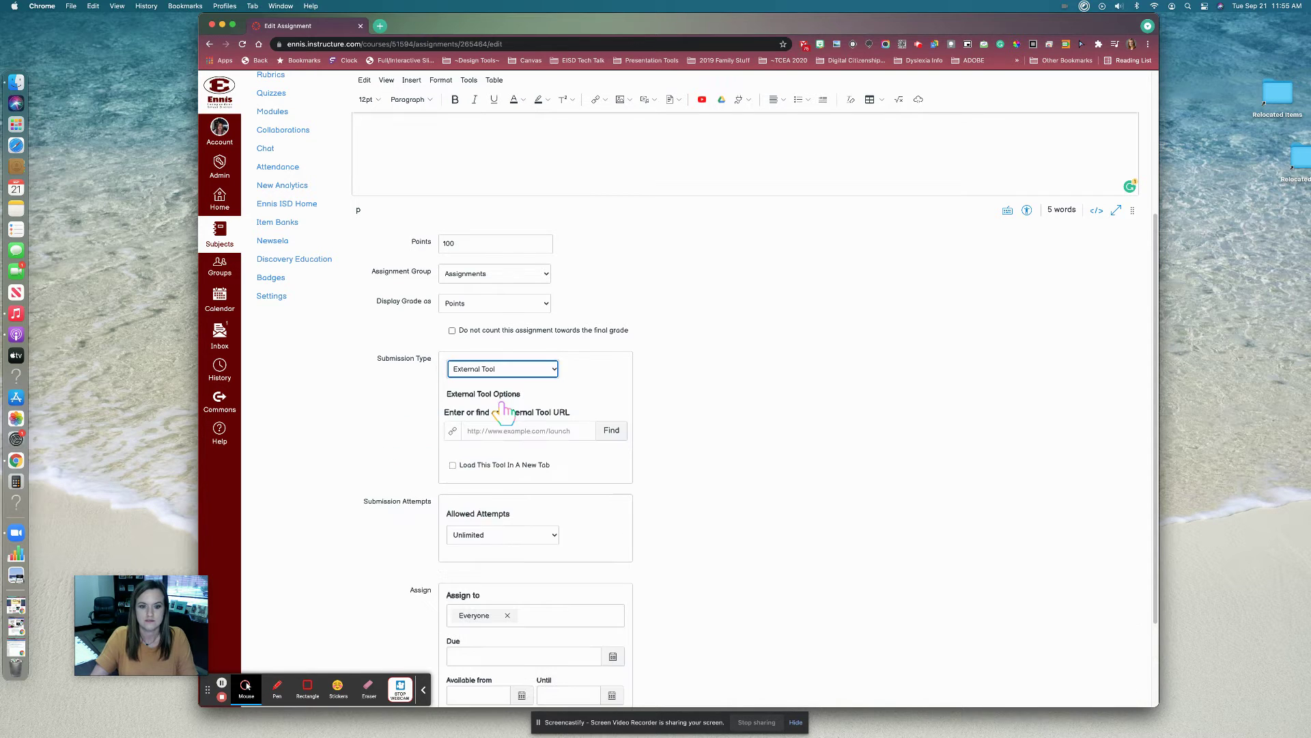
left_click(613, 434)
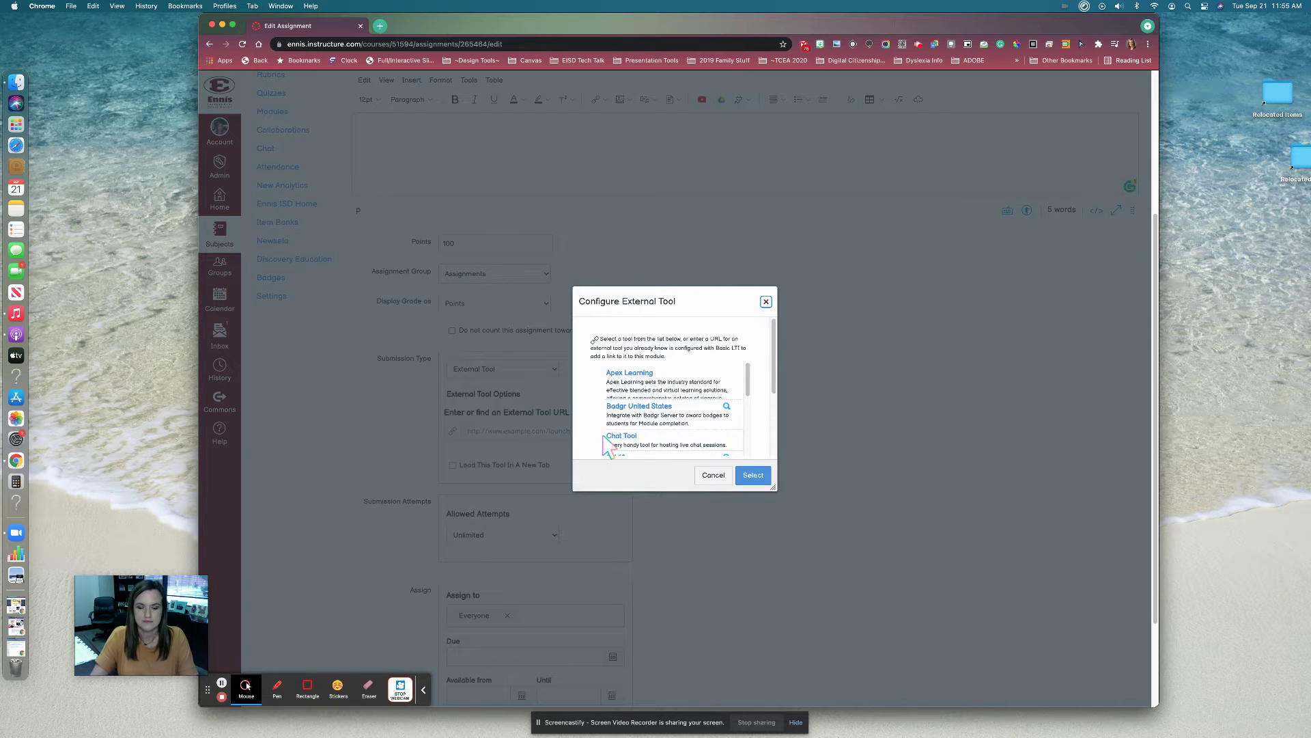
scroll(659, 420, "down", 5)
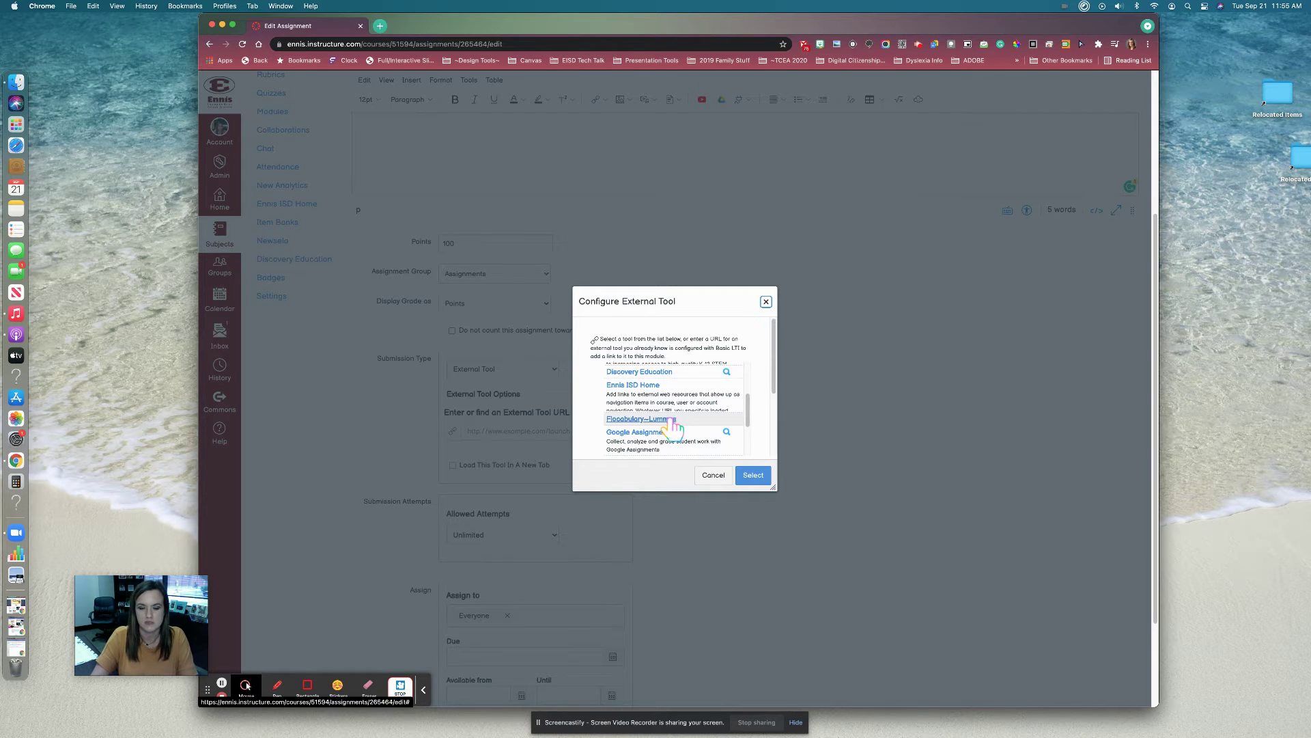
left_click(662, 419)
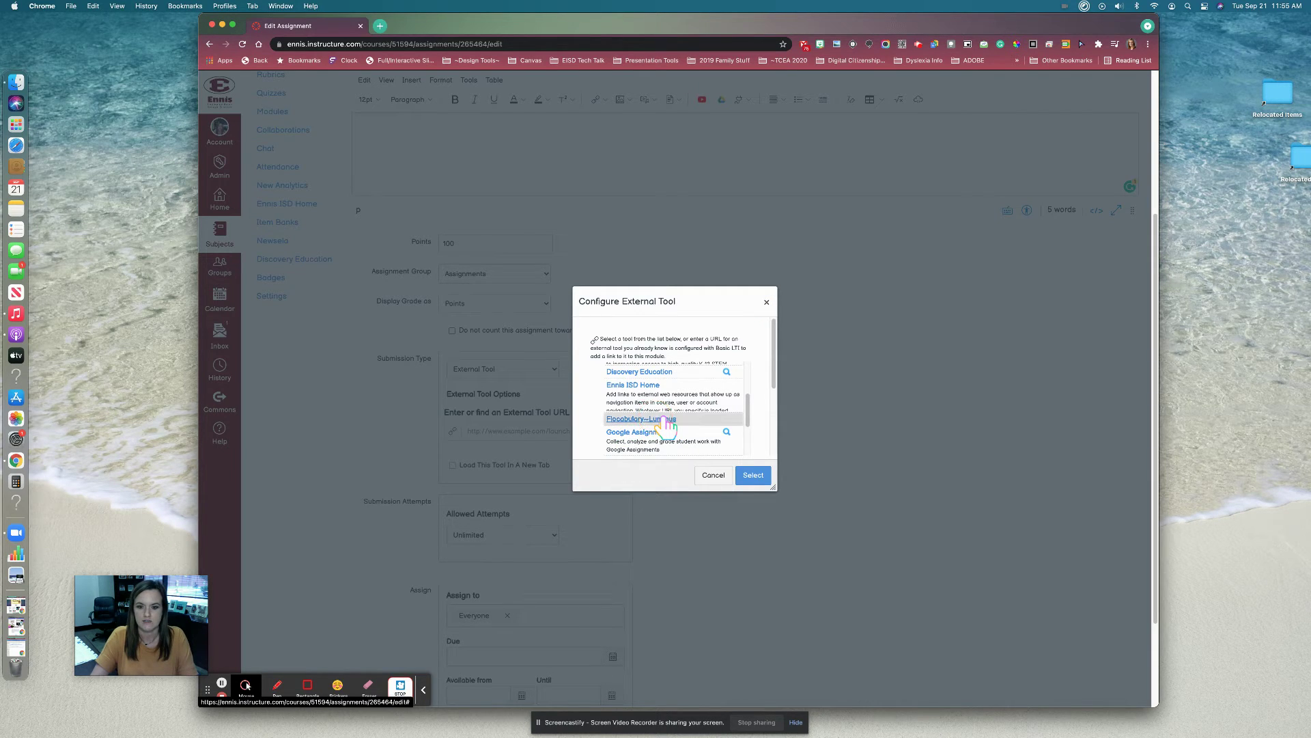
left_click(753, 476)
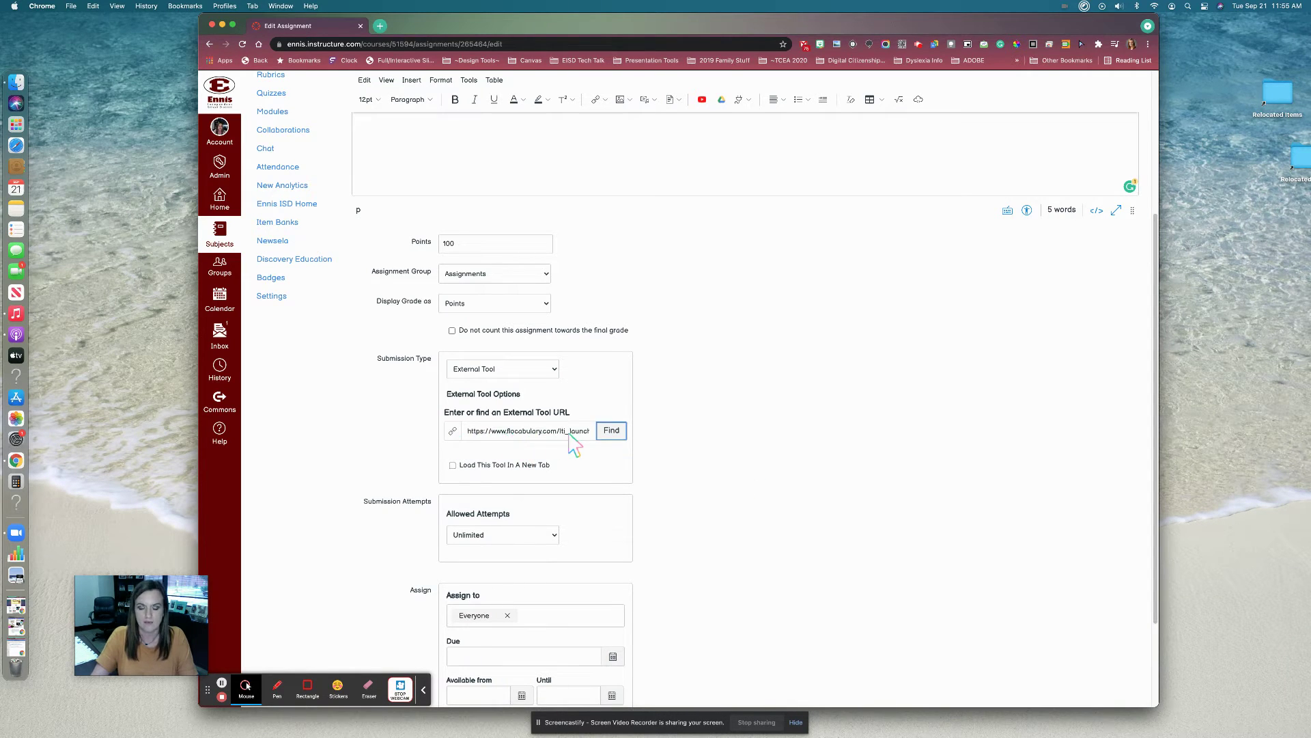
- Set the assignment's due date to September 24, 2021, and save and publish it
scroll(711, 516, "down", 3)
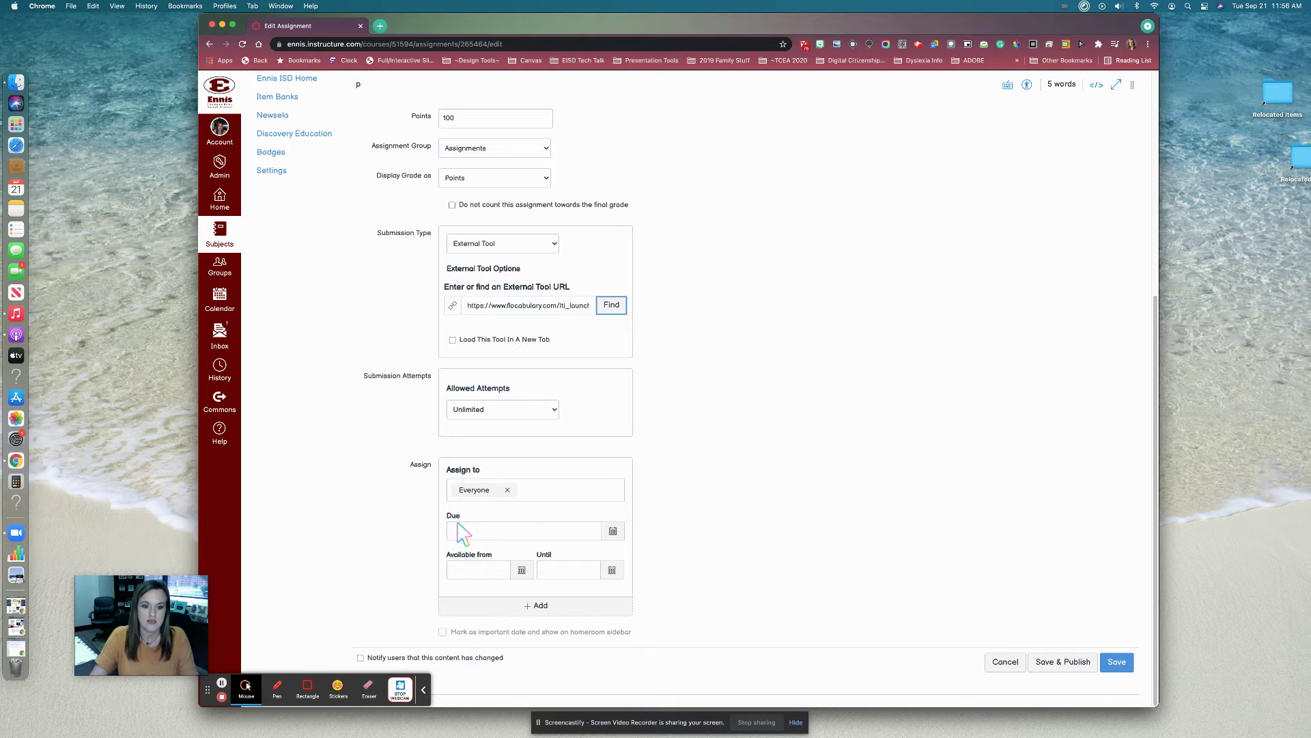
left_click(613, 531)
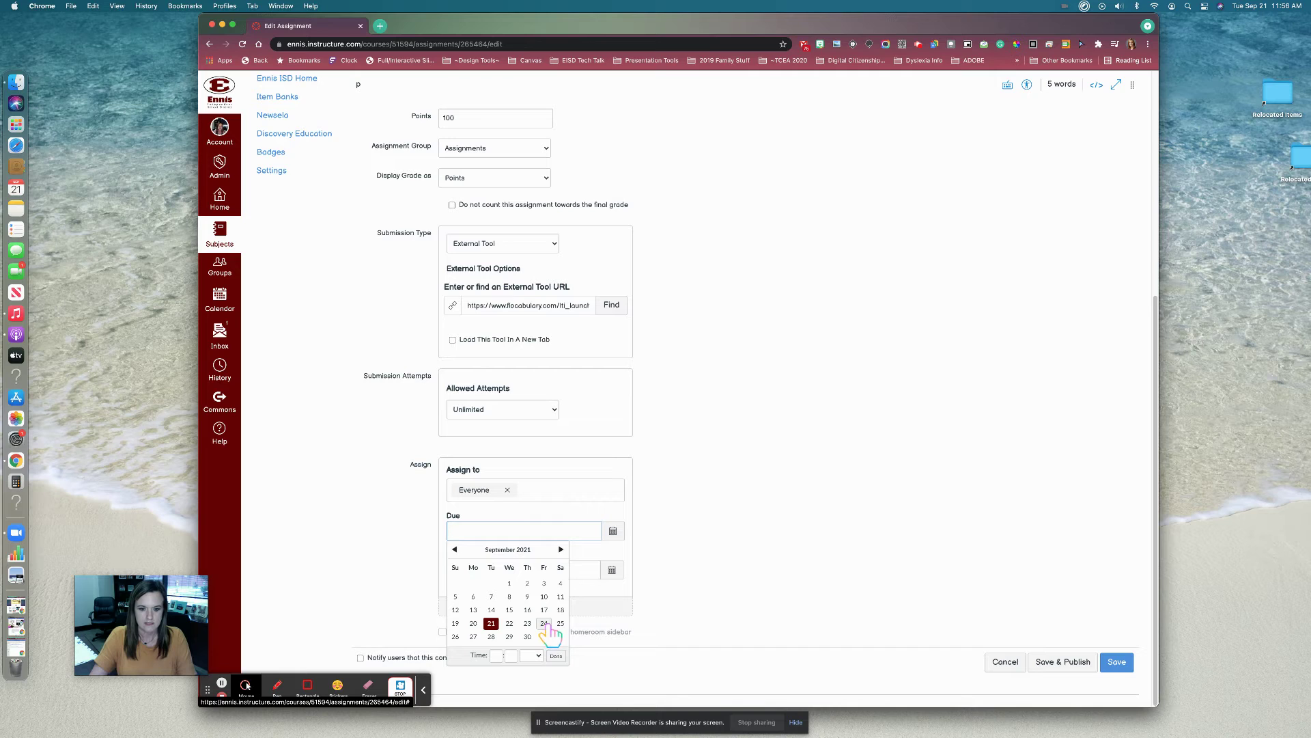
left_click(544, 623)
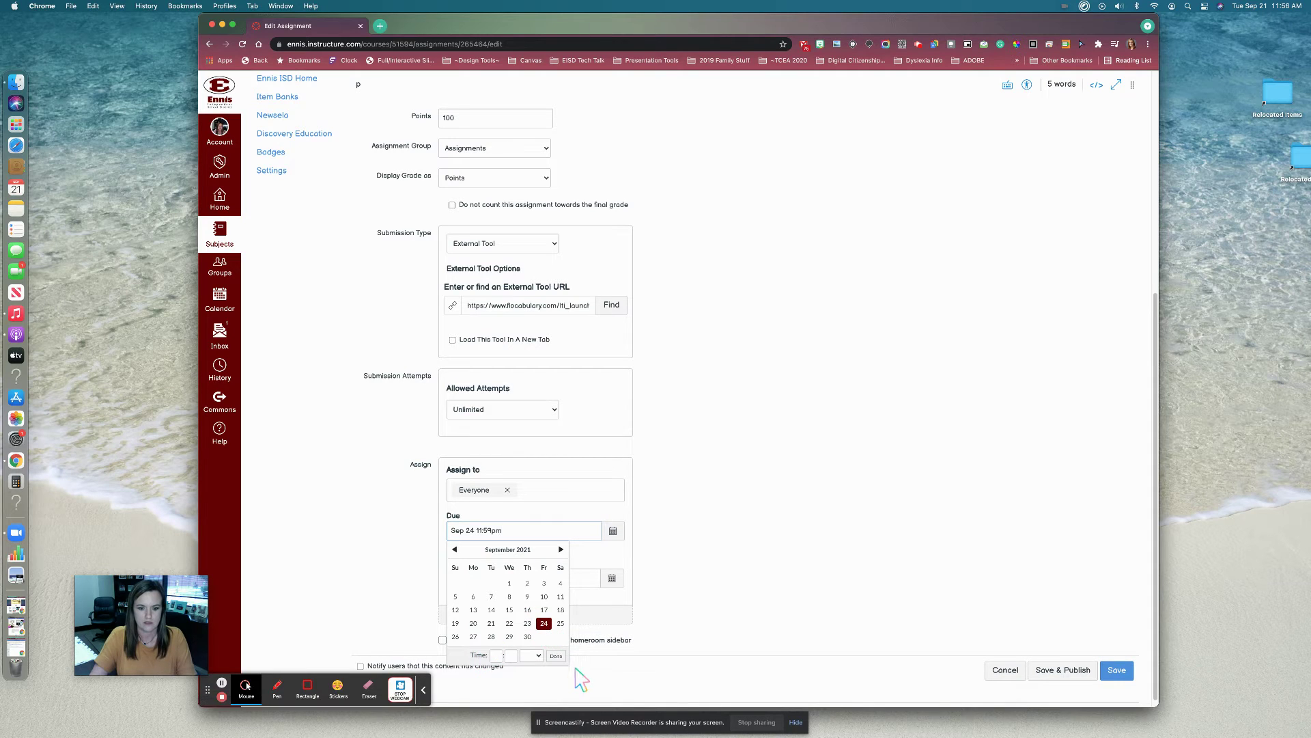
left_click(555, 656)
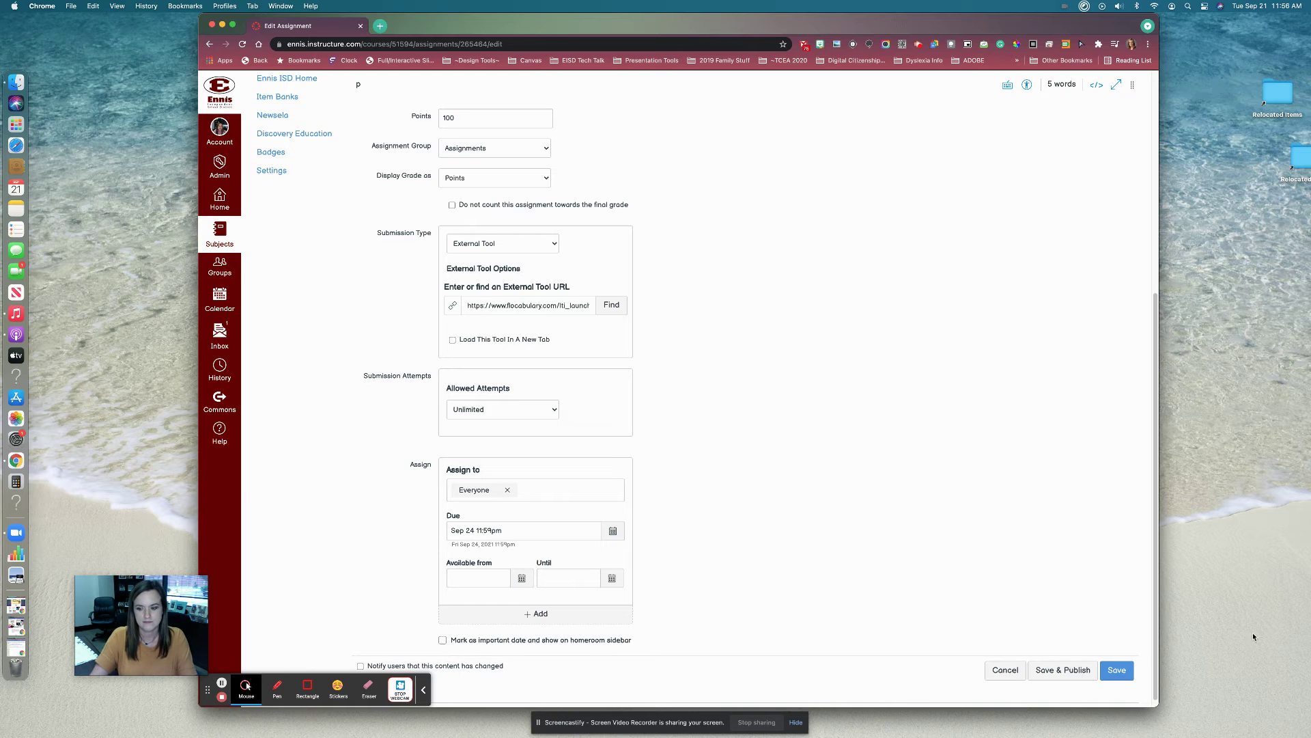
left_click(1065, 671)
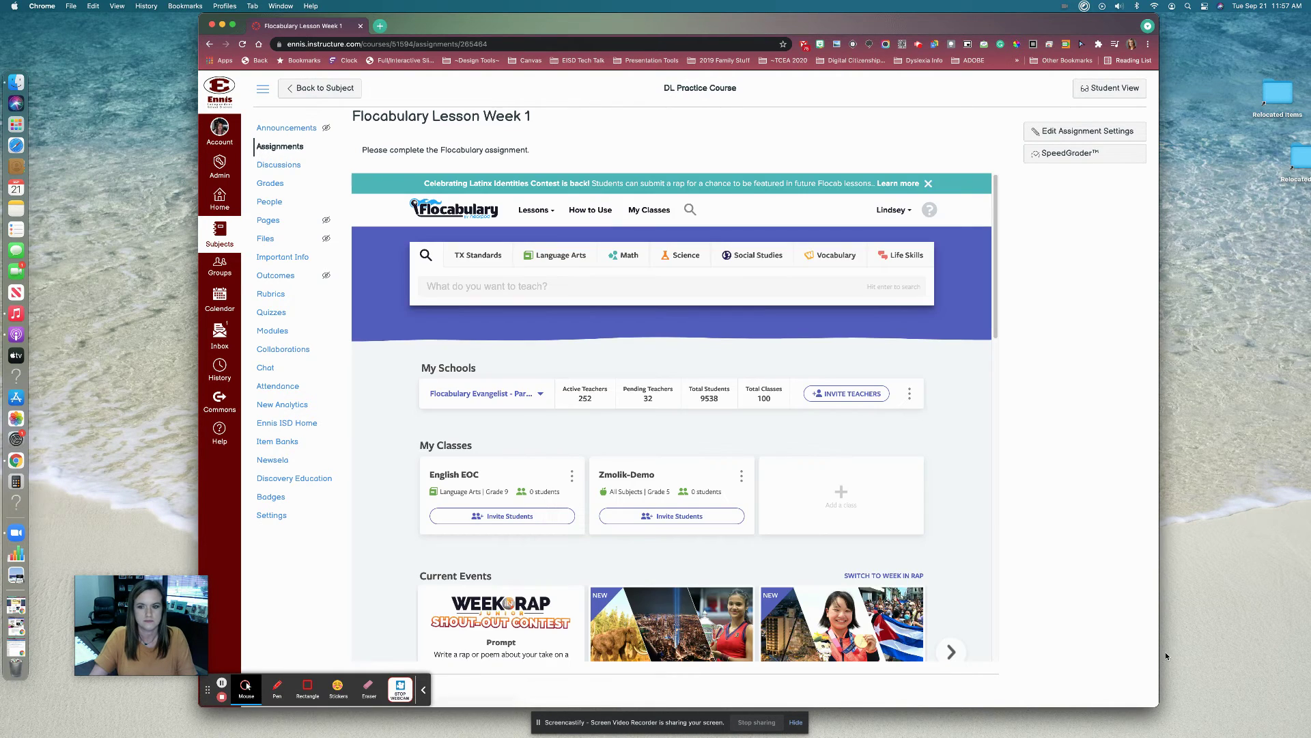
- Open the Grade 5 demo class from the teacher's list of Flocabulary classes
left_click(892, 210)
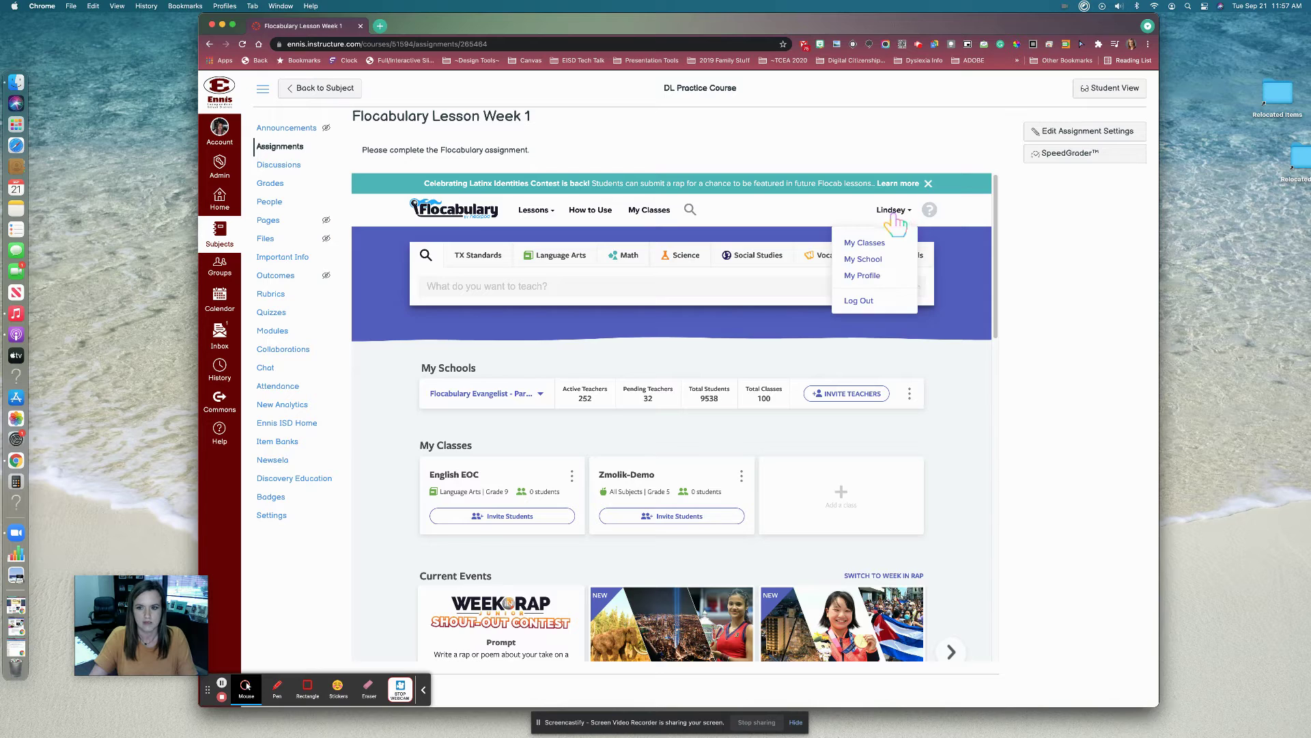
scroll(949, 435, "down", 10)
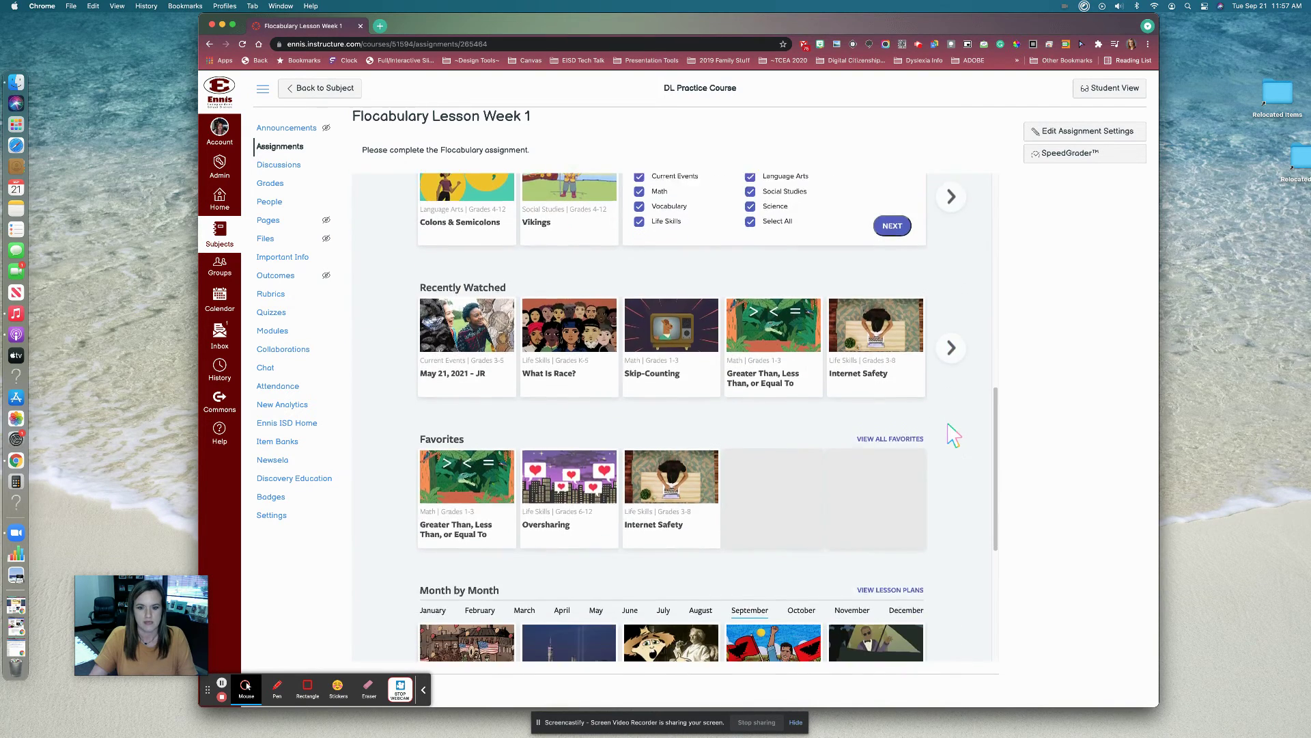
scroll(954, 434, "up", 10)
left_click(908, 212)
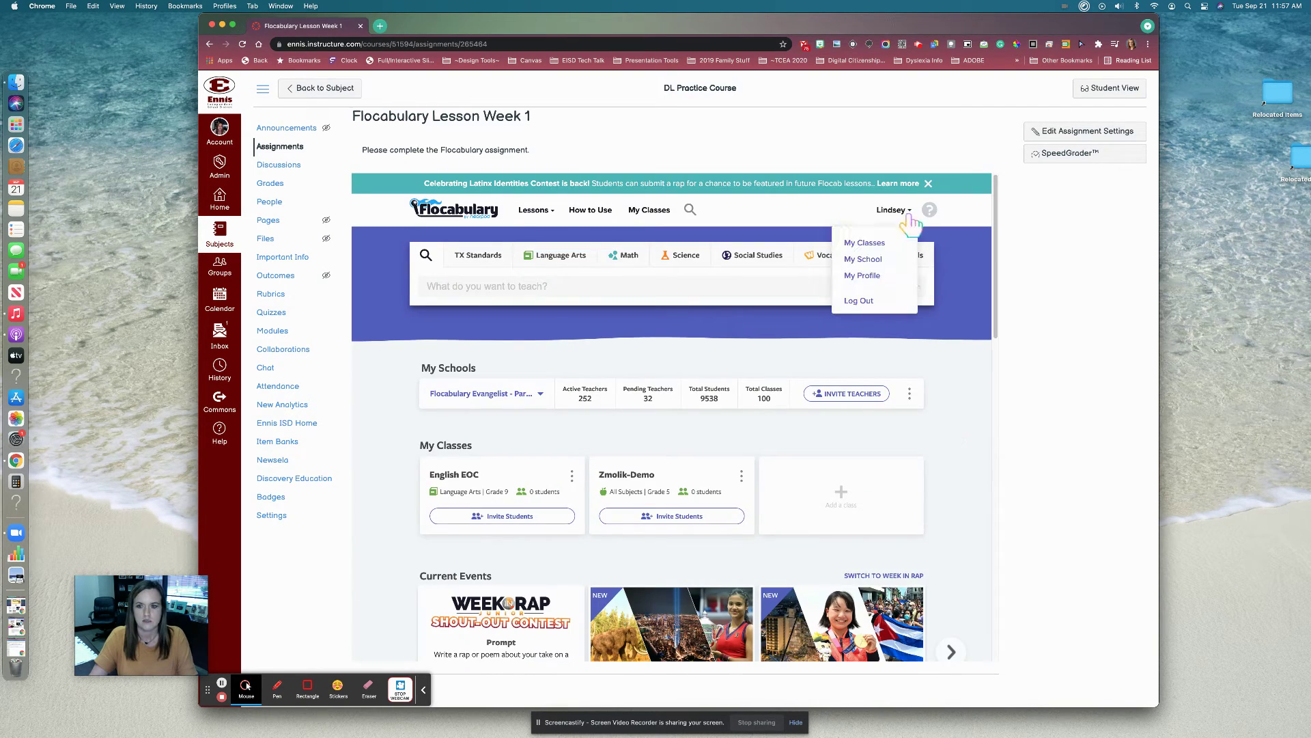
left_click(862, 244)
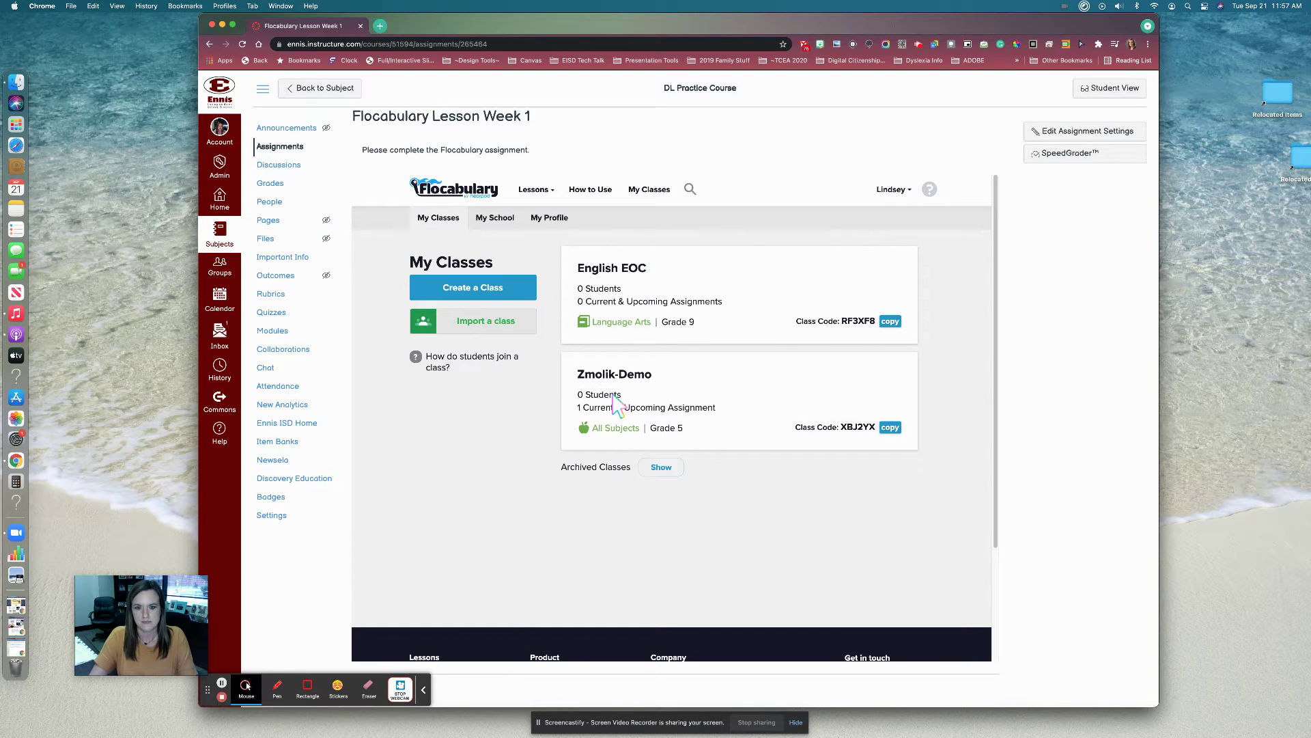
left_click(617, 376)
left_click(708, 326)
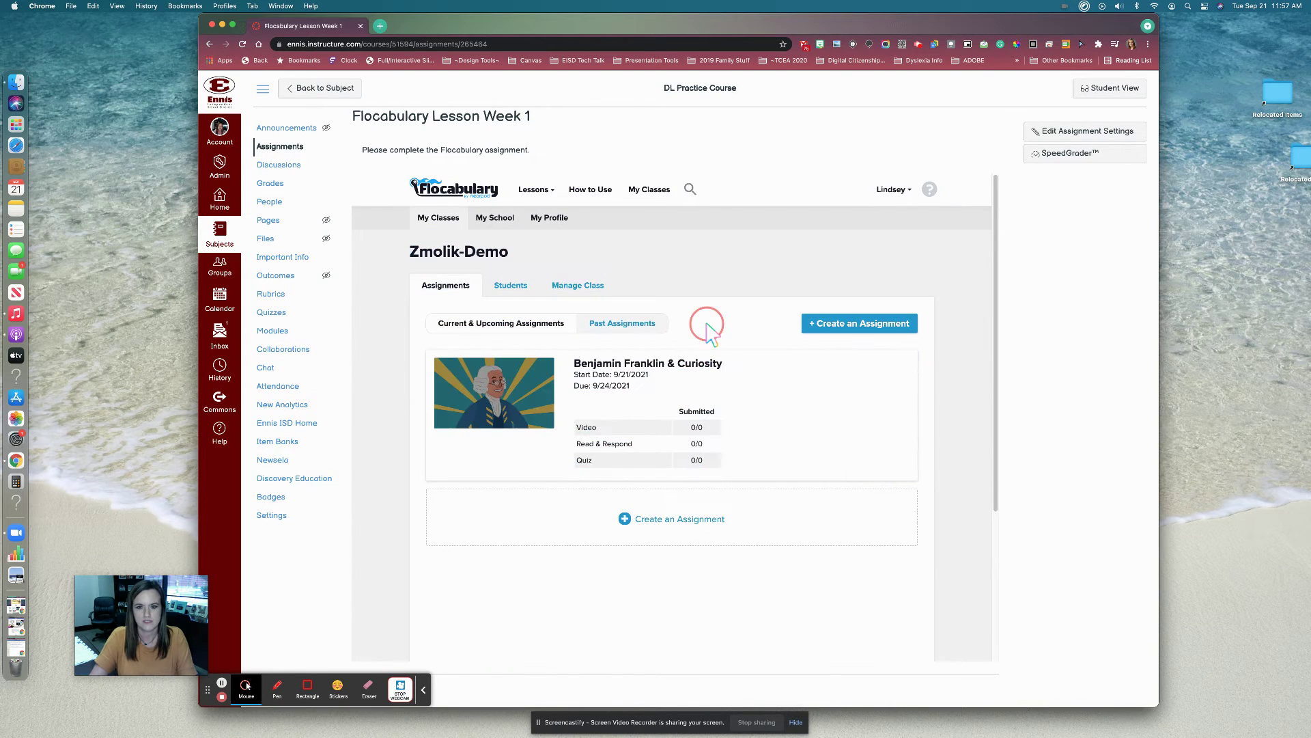
- Start a new Flocabulary assignment for all students in the demo class using the Benjamin Franklin & Curiosity lesson
left_click(872, 332)
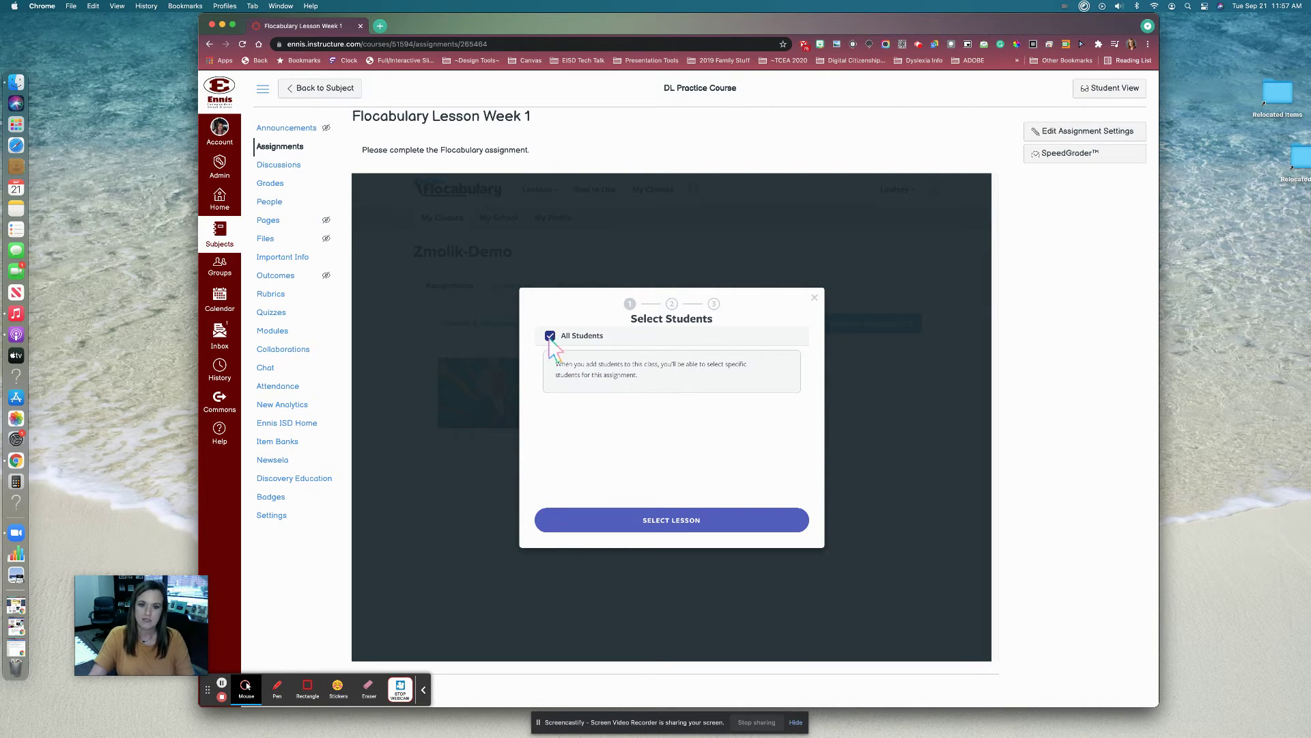
left_click(685, 524)
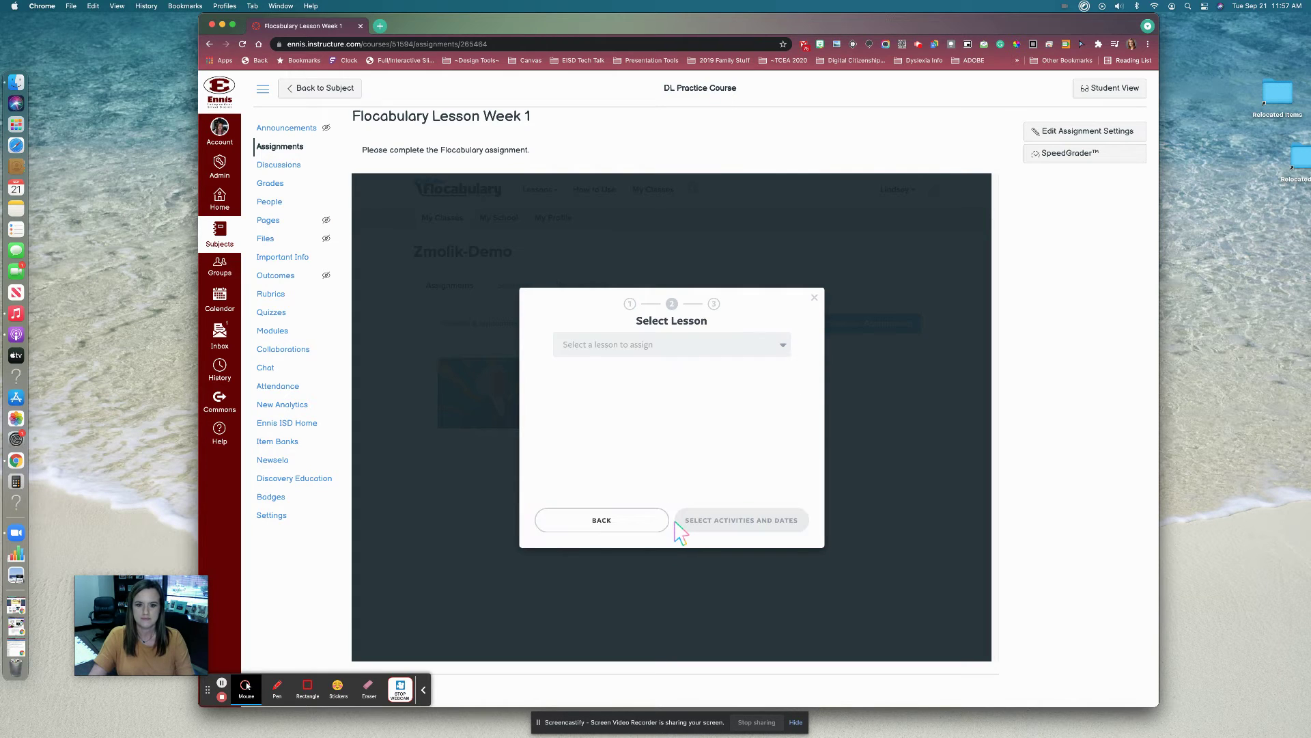
left_click(780, 347)
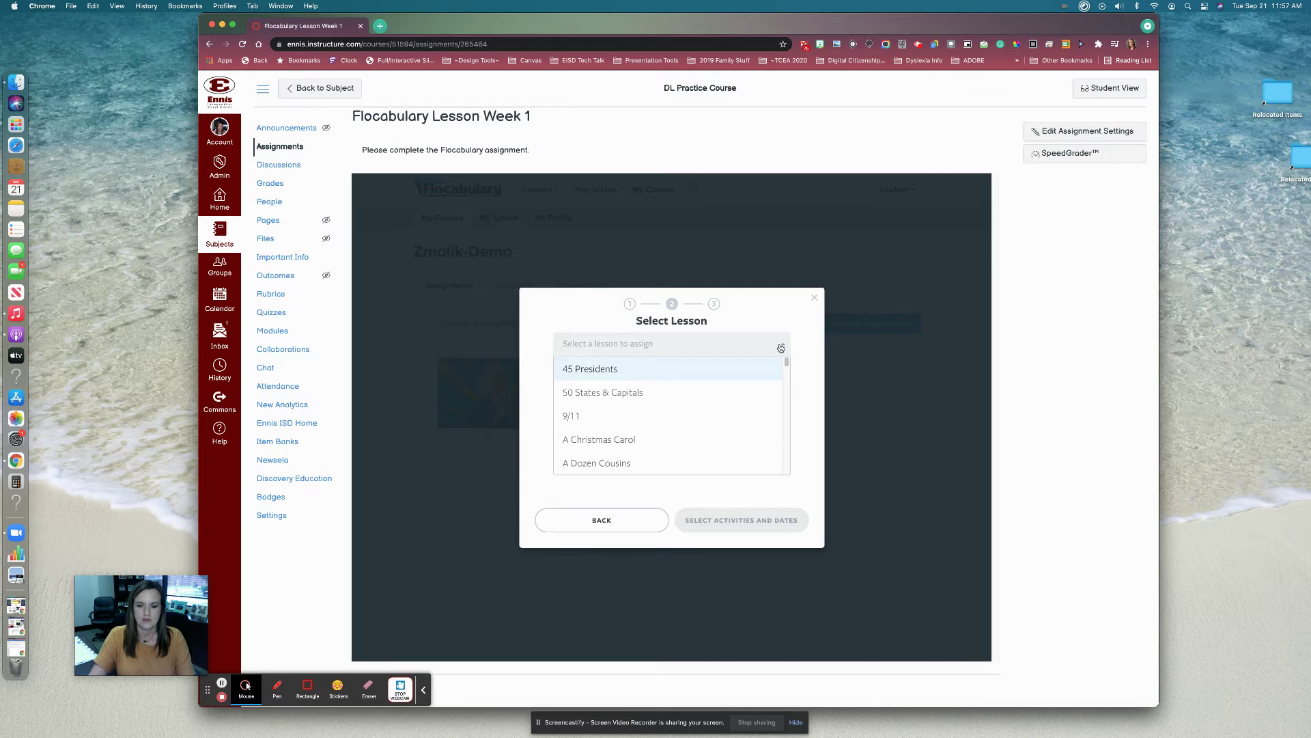
scroll(685, 447, "down", 3)
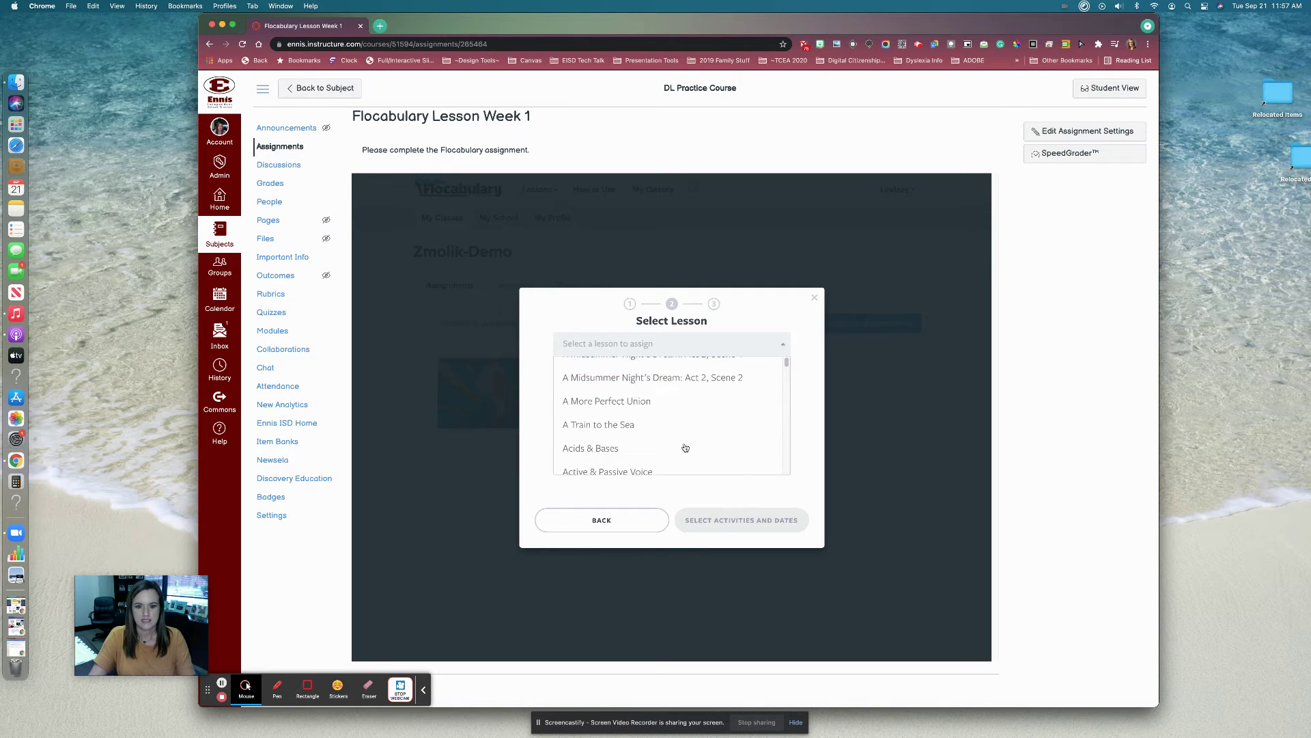
scroll(685, 448, "down", 5)
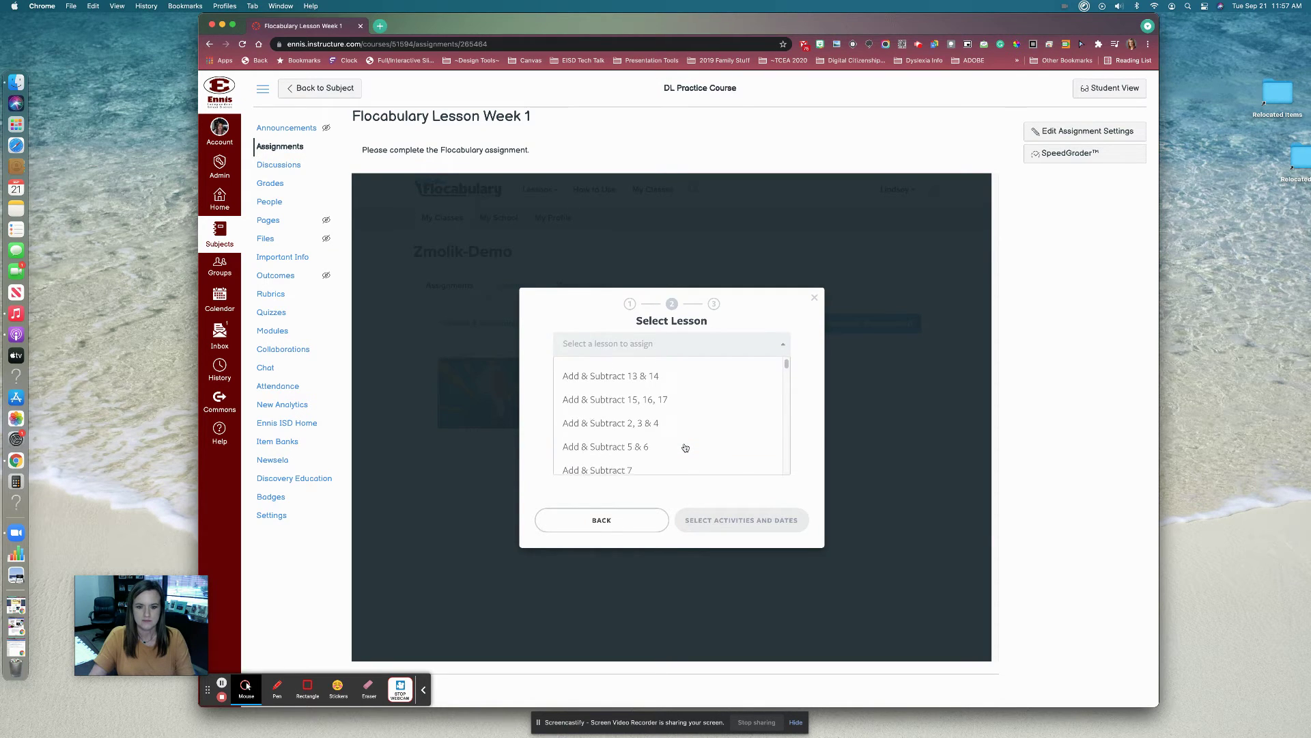
scroll(685, 447, "down", 2)
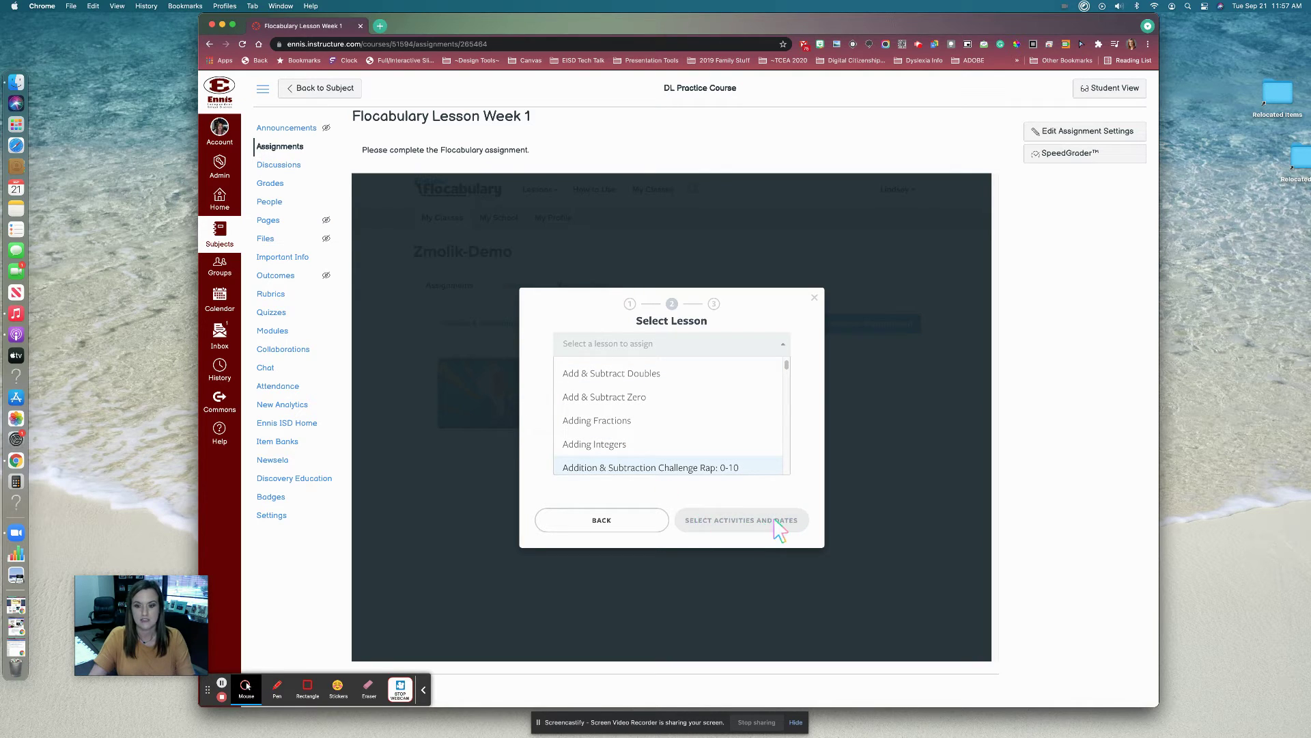
scroll(699, 447, "down", 5)
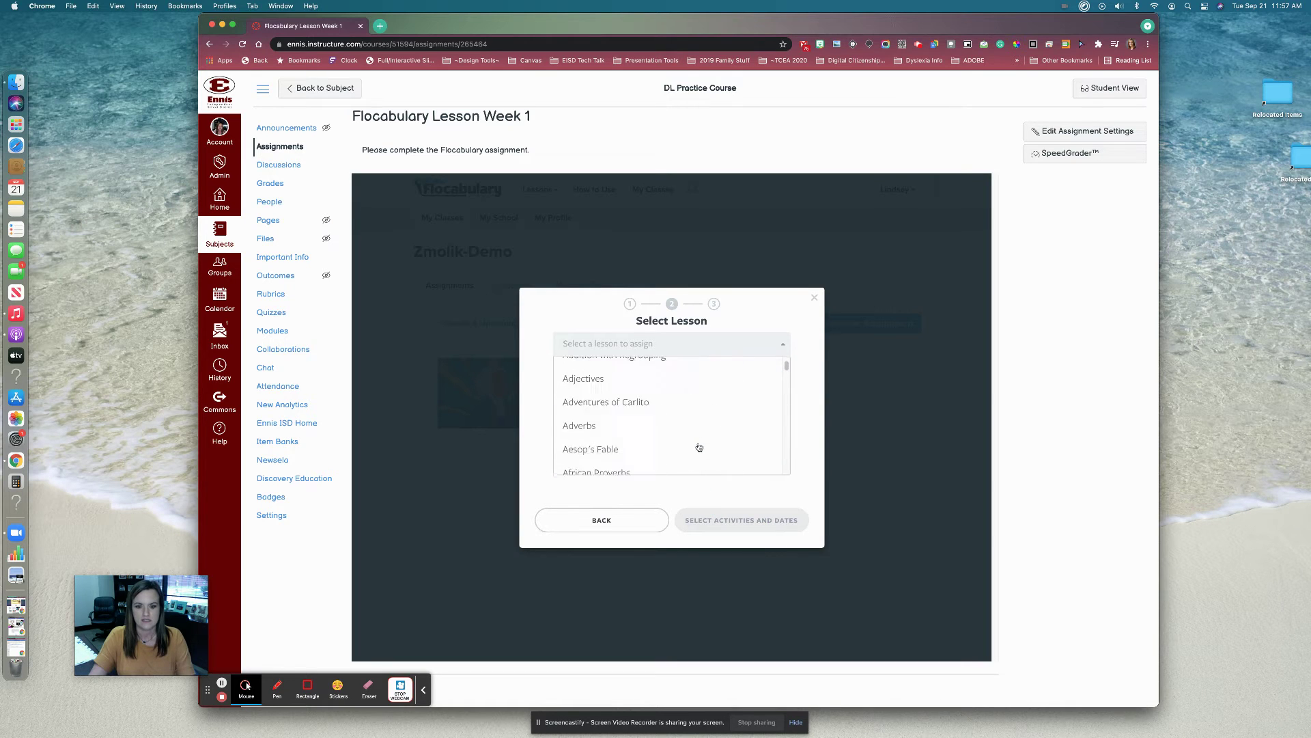
scroll(700, 447, "down", 10)
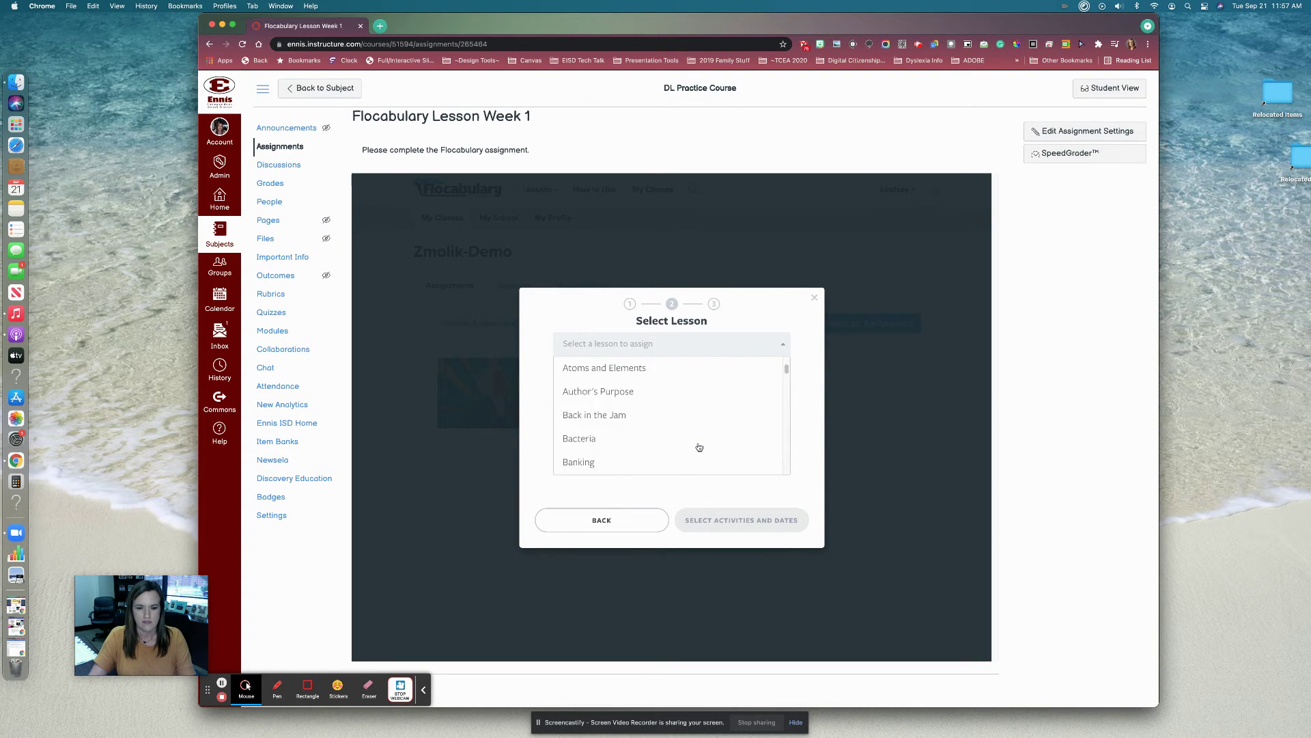
scroll(700, 448, "down", 5)
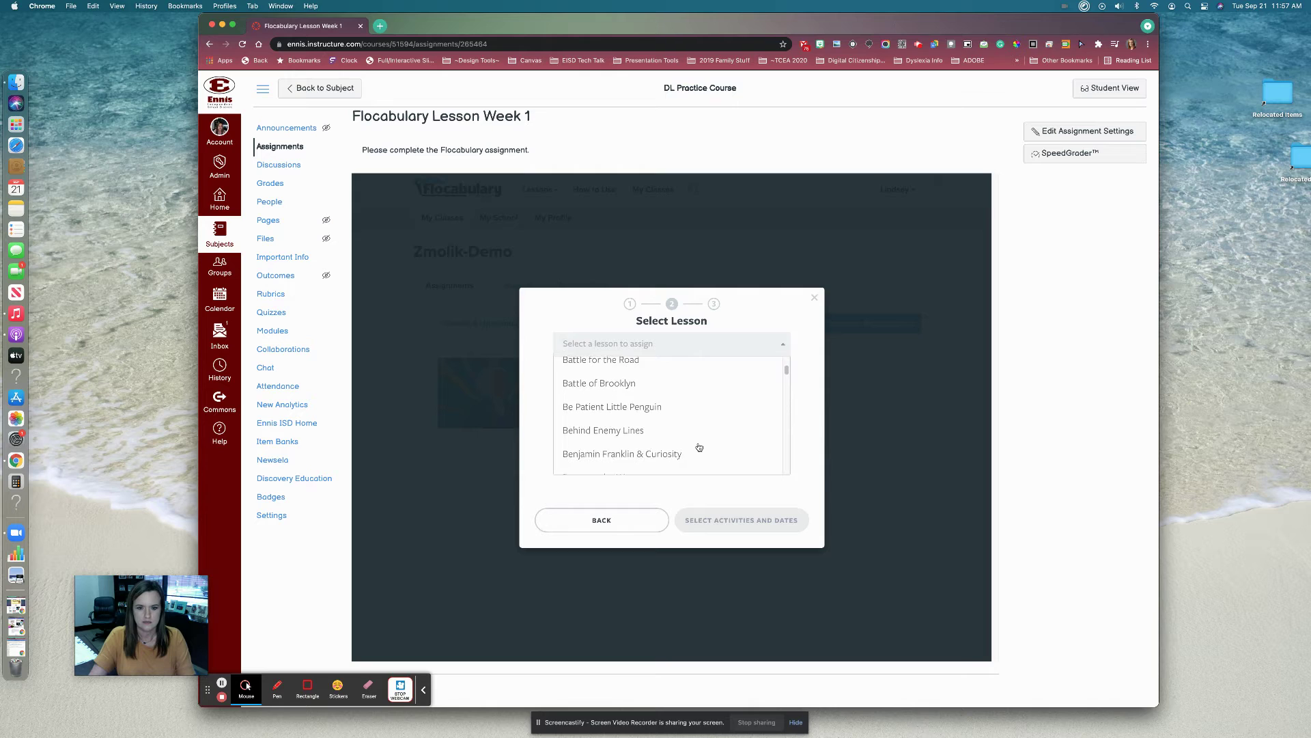
scroll(700, 448, "down", 2)
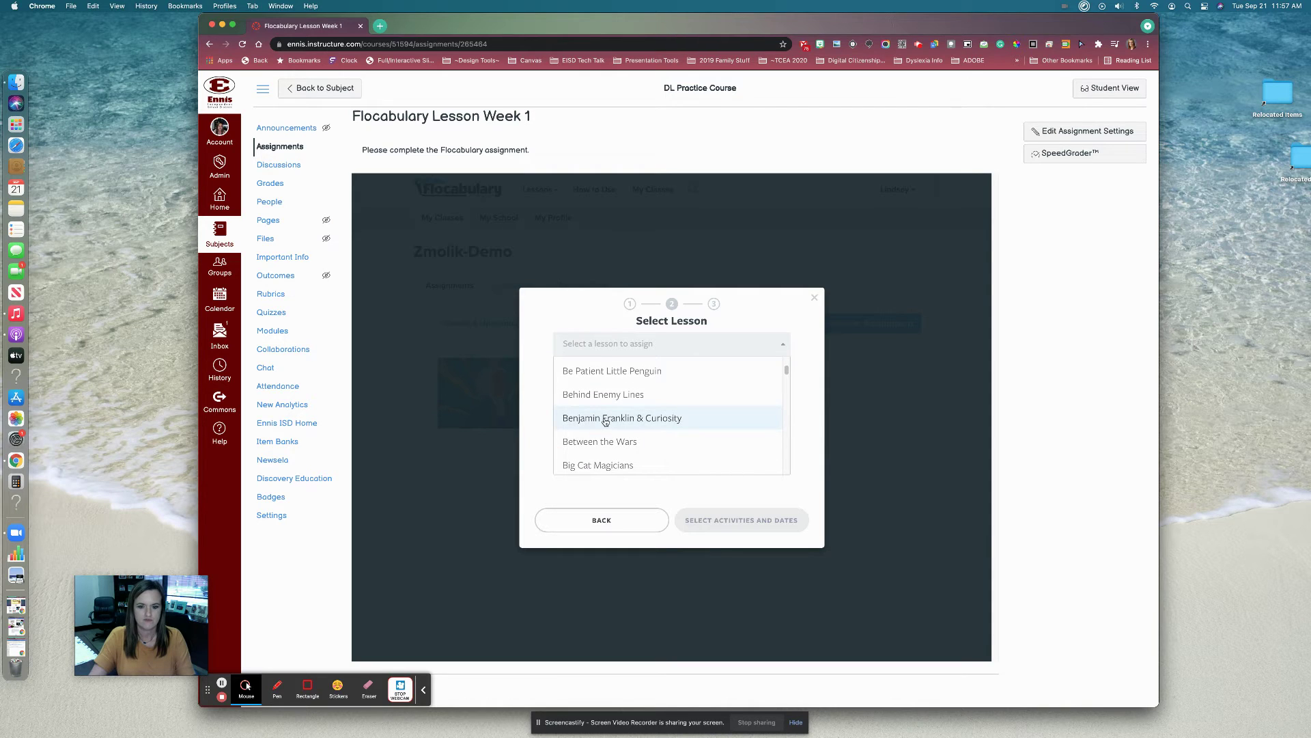
left_click(644, 420)
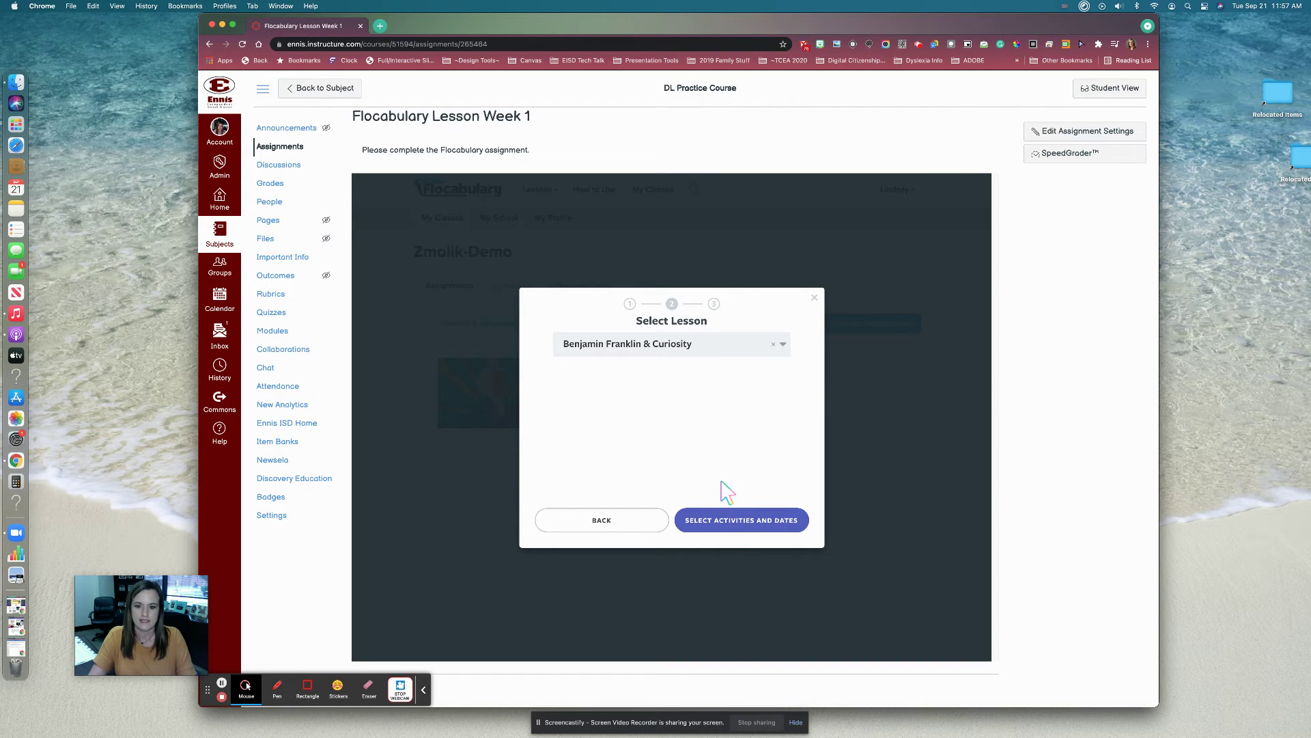
- Create the assignment with the Video, Read & Respond and Quiz activities and a due date of September 24, 2021
left_click(751, 522)
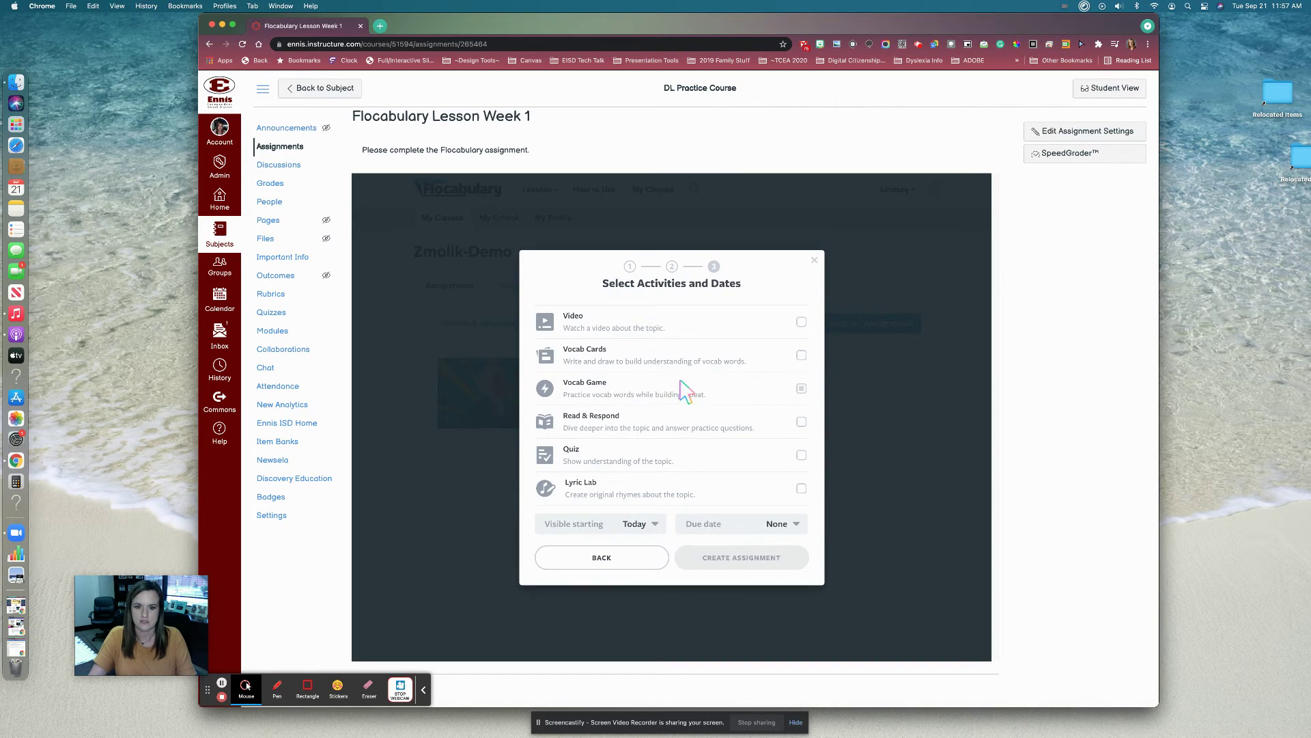
left_click(801, 322)
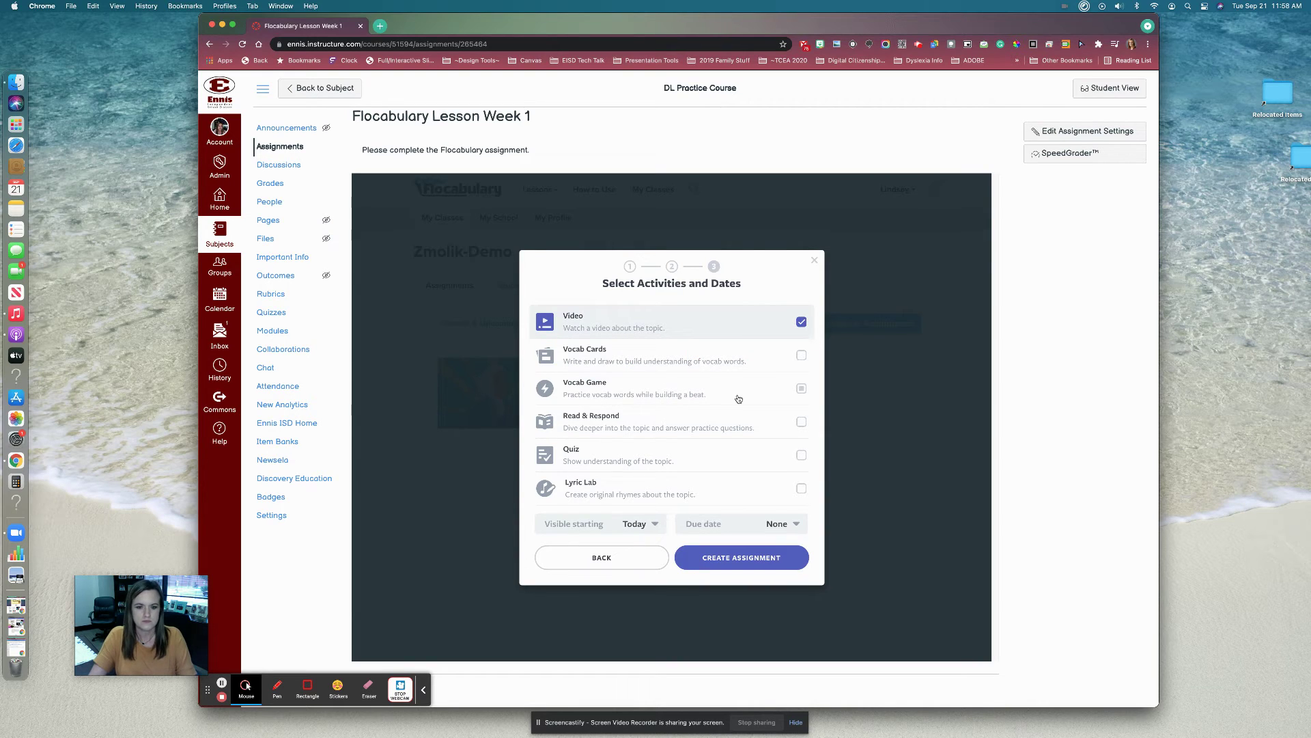
left_click(802, 422)
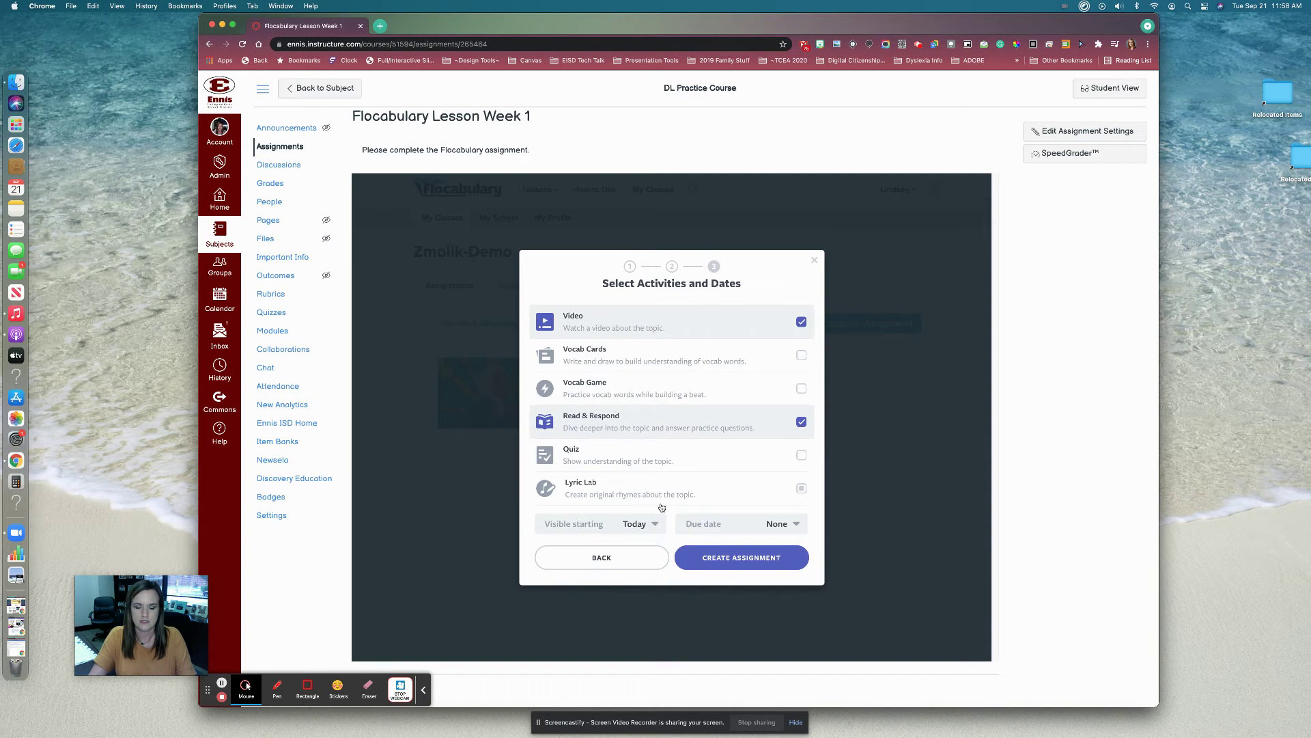
left_click(802, 455)
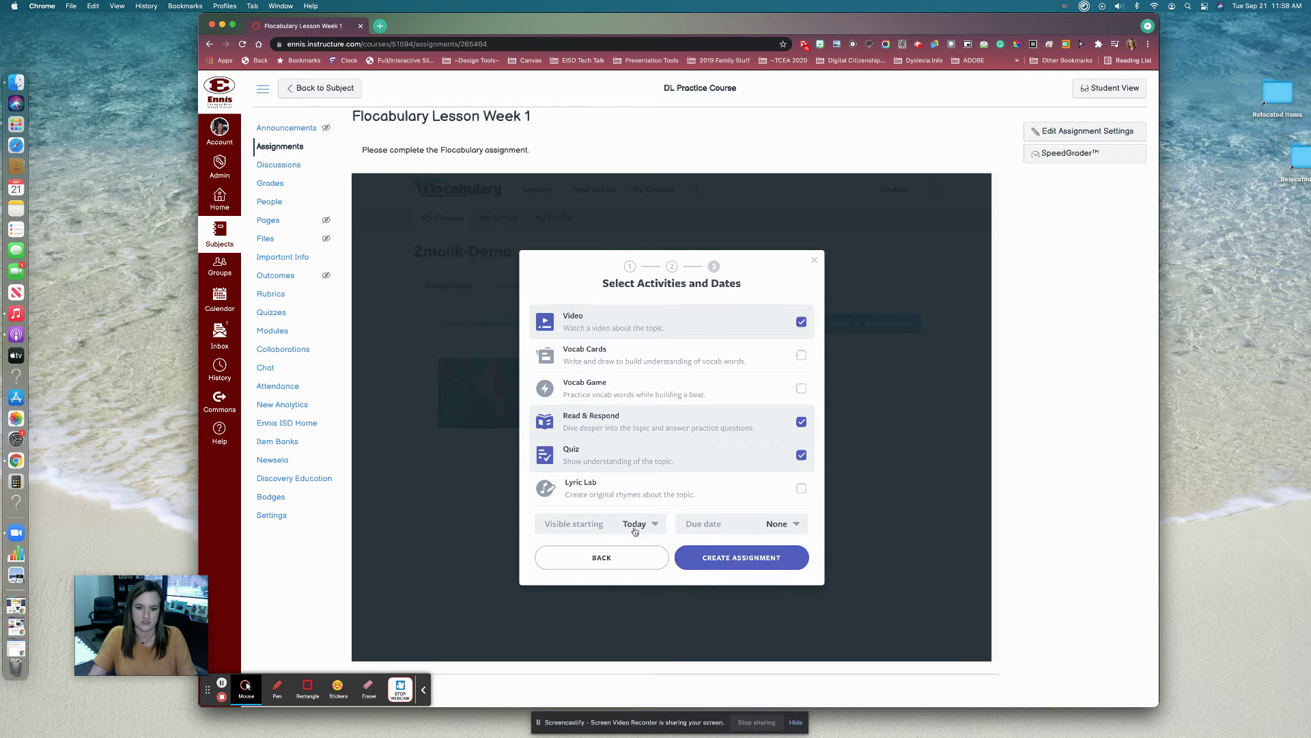
left_click(798, 525)
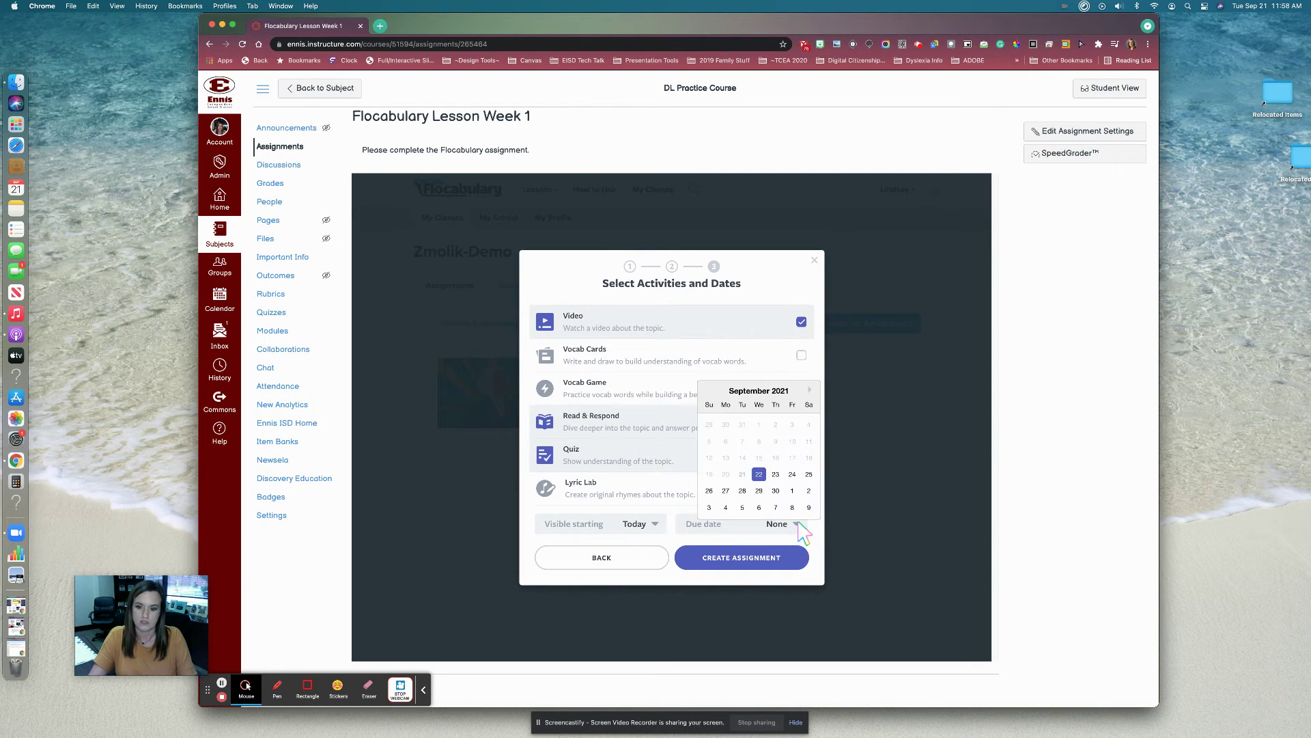
left_click(793, 476)
left_click(753, 565)
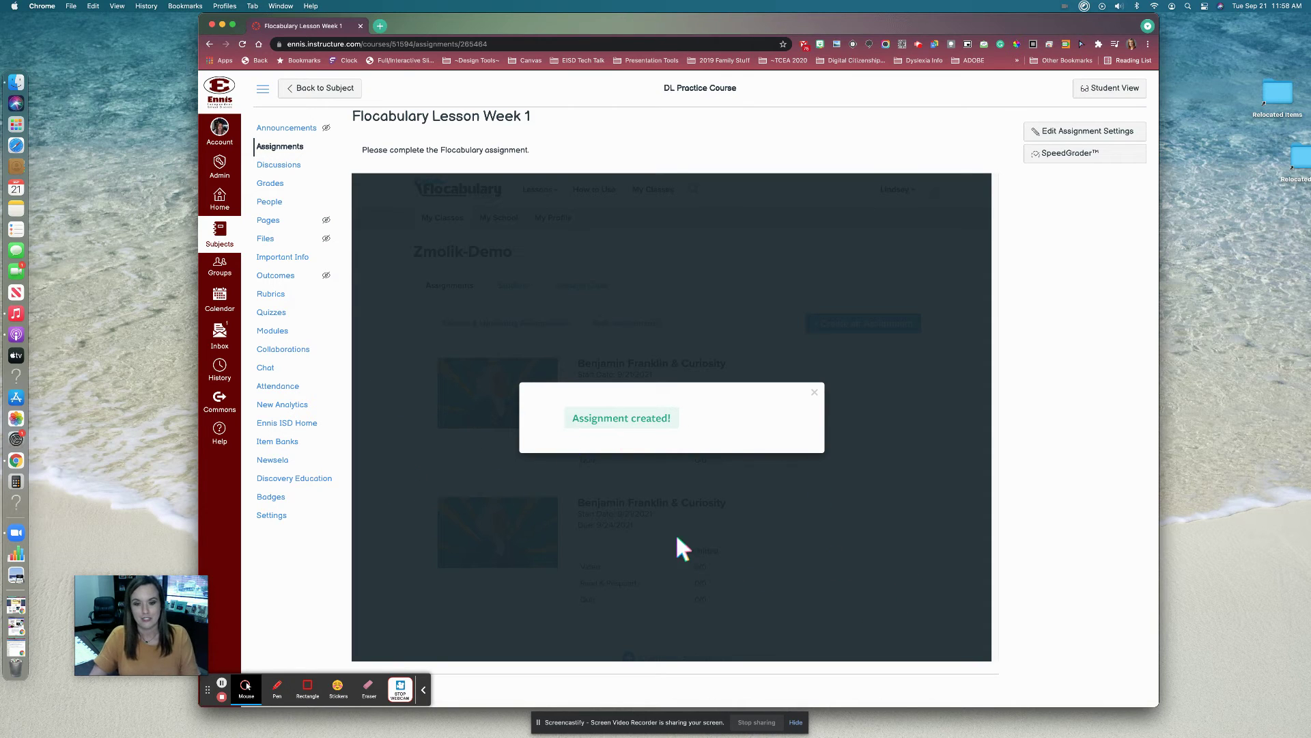
left_click(814, 393)
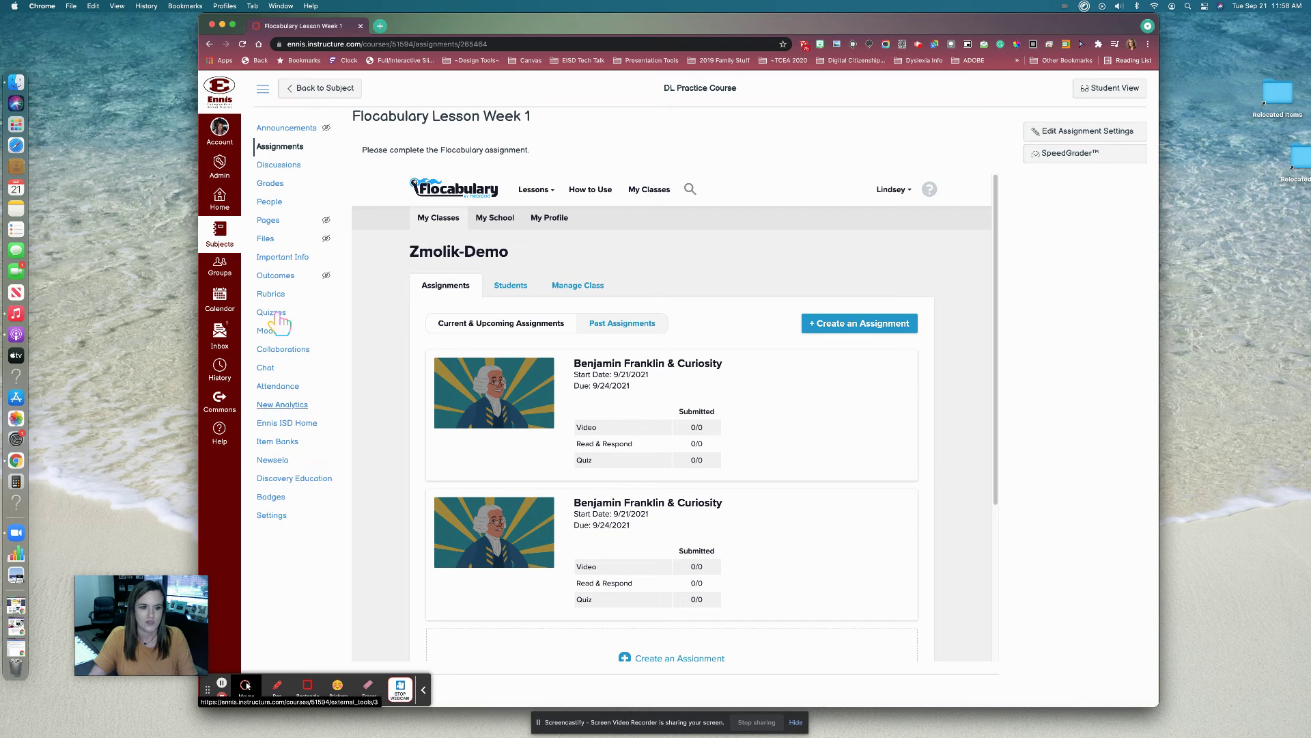
- Act as the second student listed in the DL Practice Course roster
left_click(272, 202)
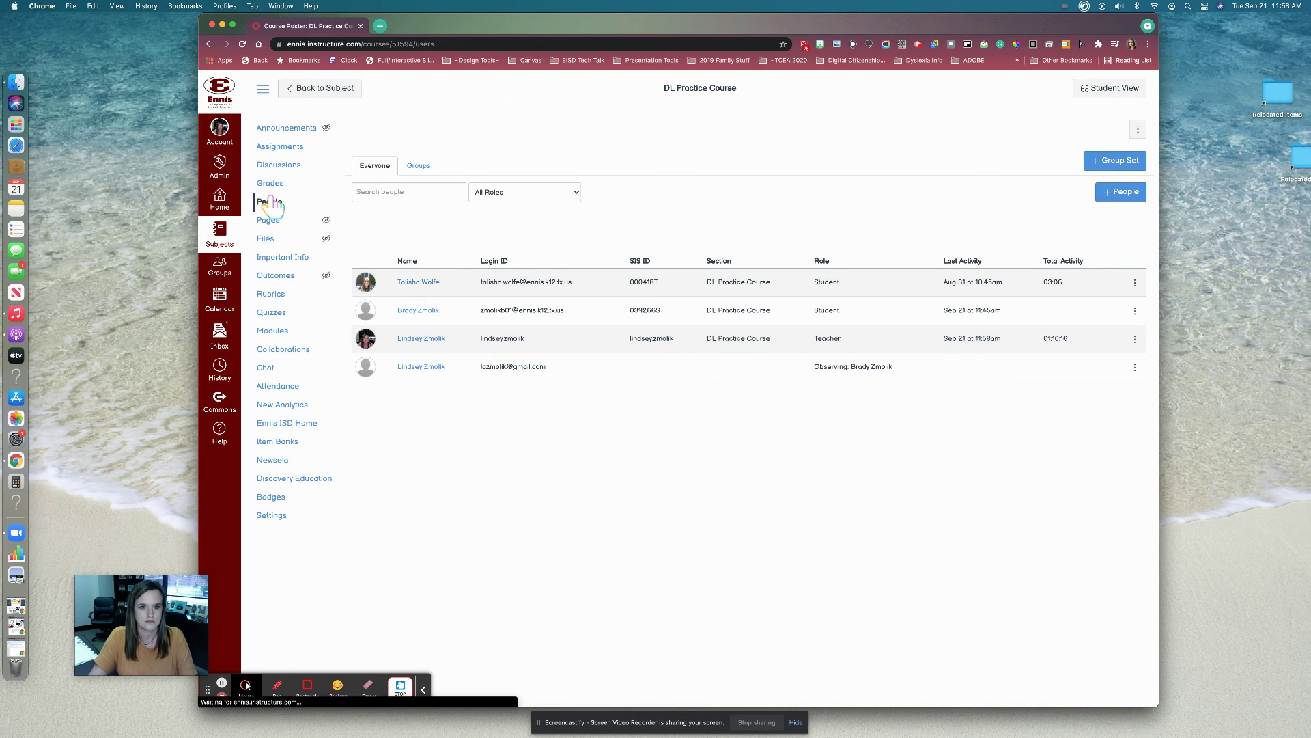
left_click(420, 312)
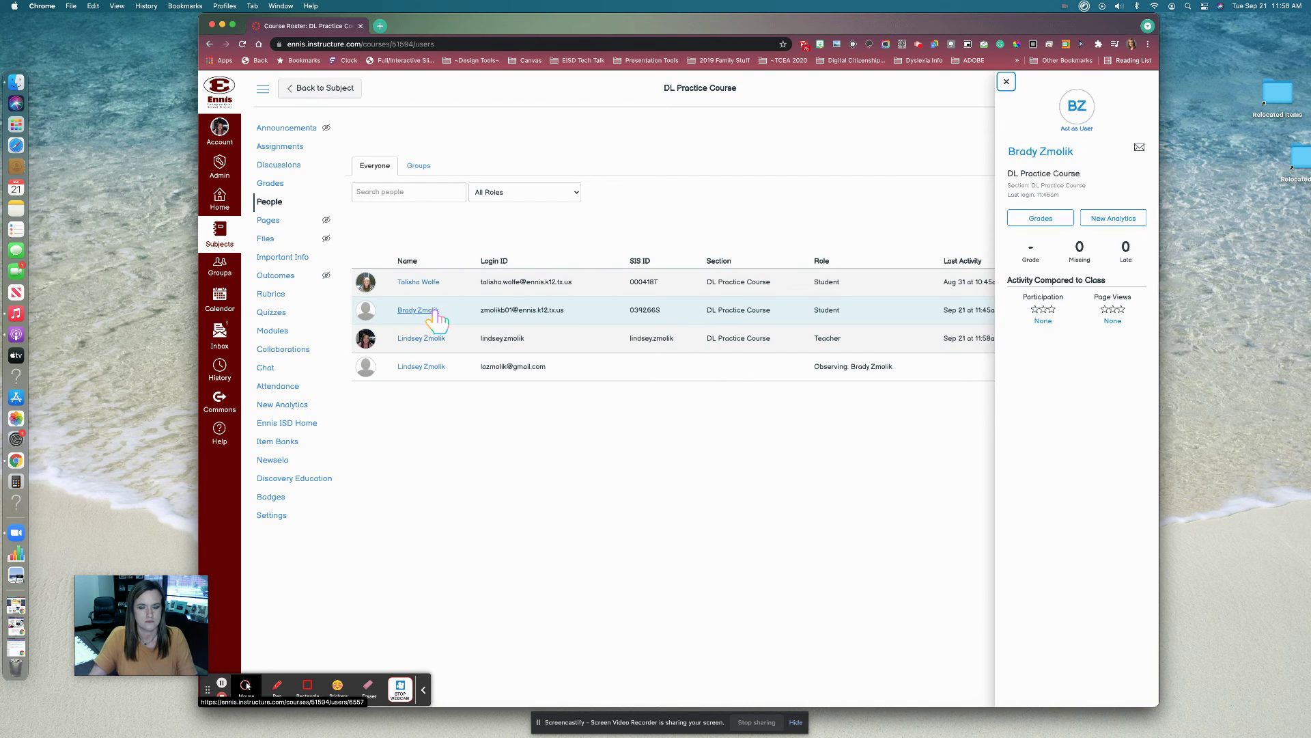
left_click(1091, 130)
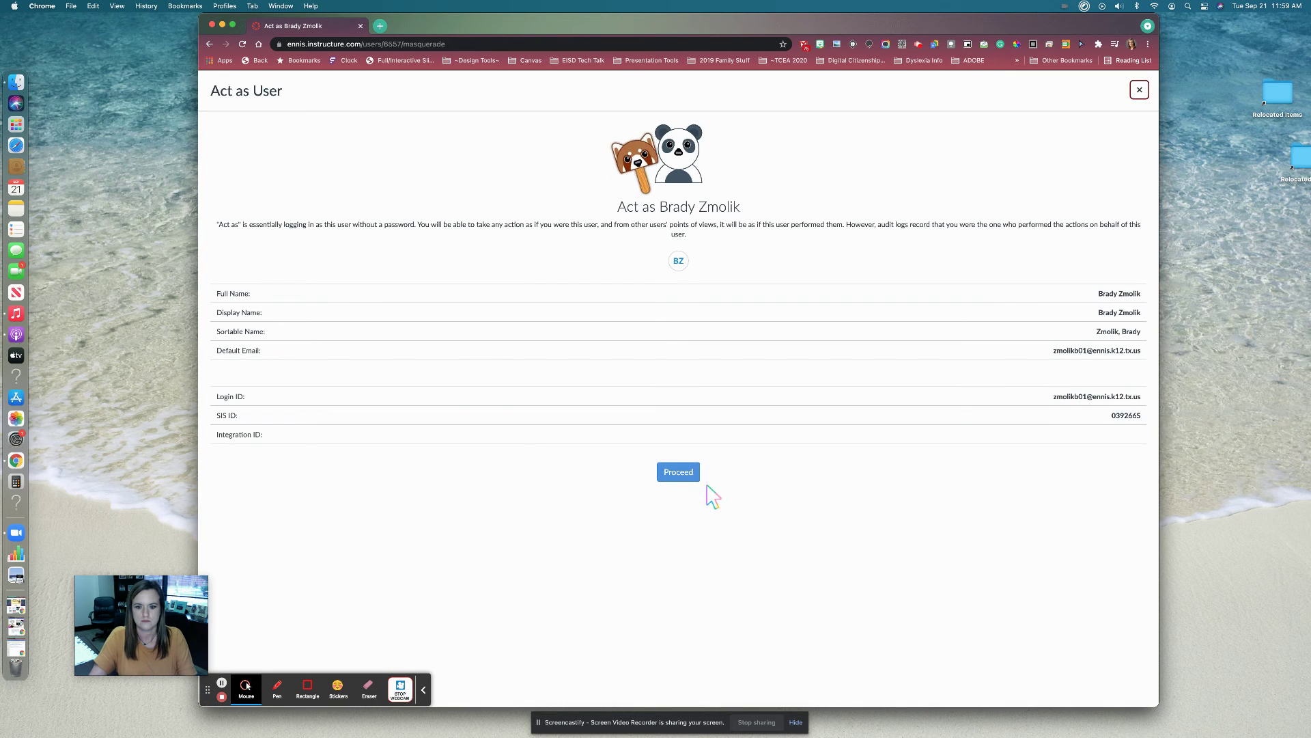
left_click(676, 468)
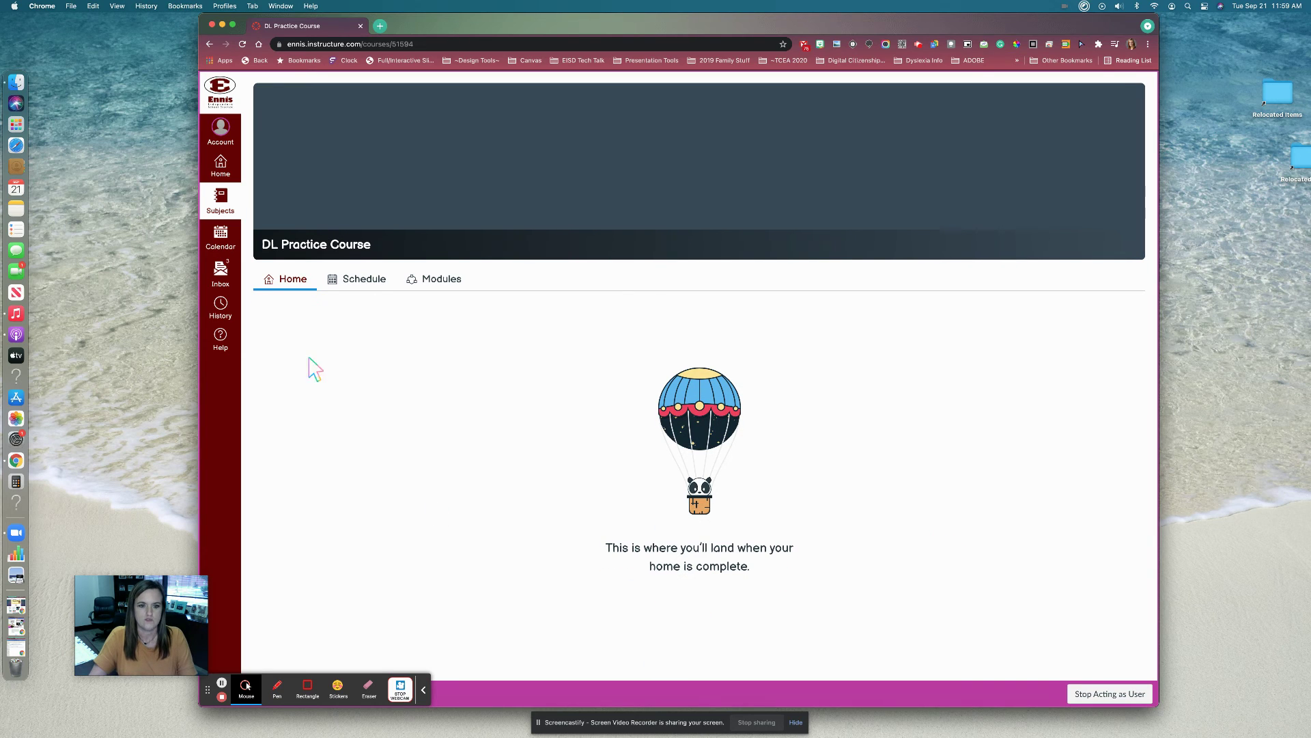
- Open Flocabulary Lesson Week 1 from the Sample Assignments module and view the student's Flocabulary classes
left_click(445, 280)
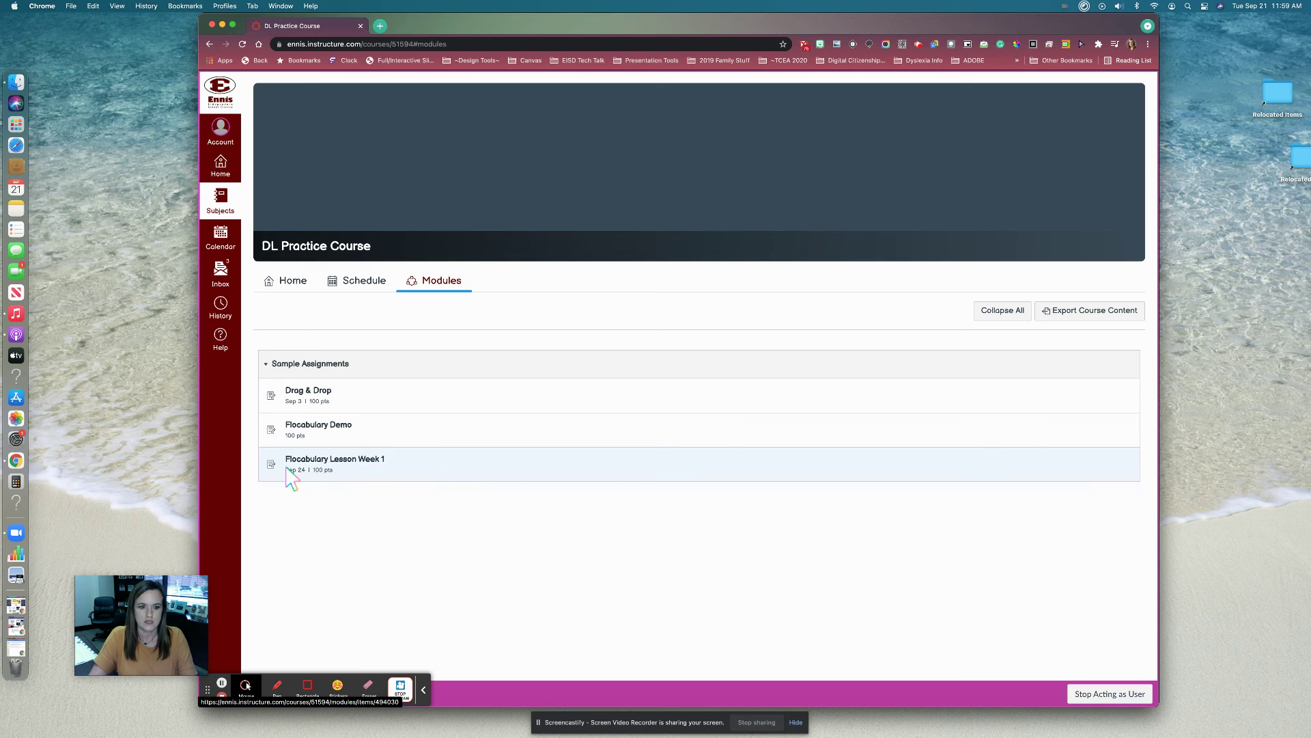
left_click(361, 469)
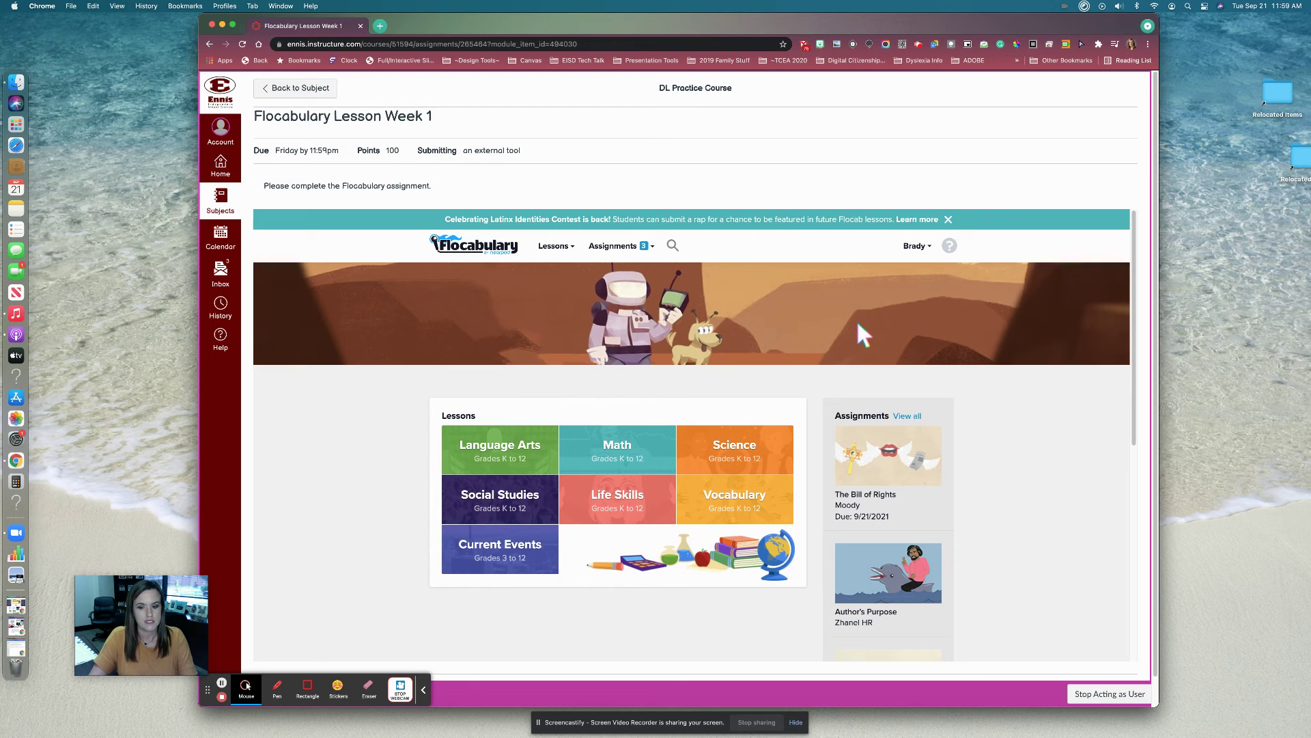
left_click(922, 247)
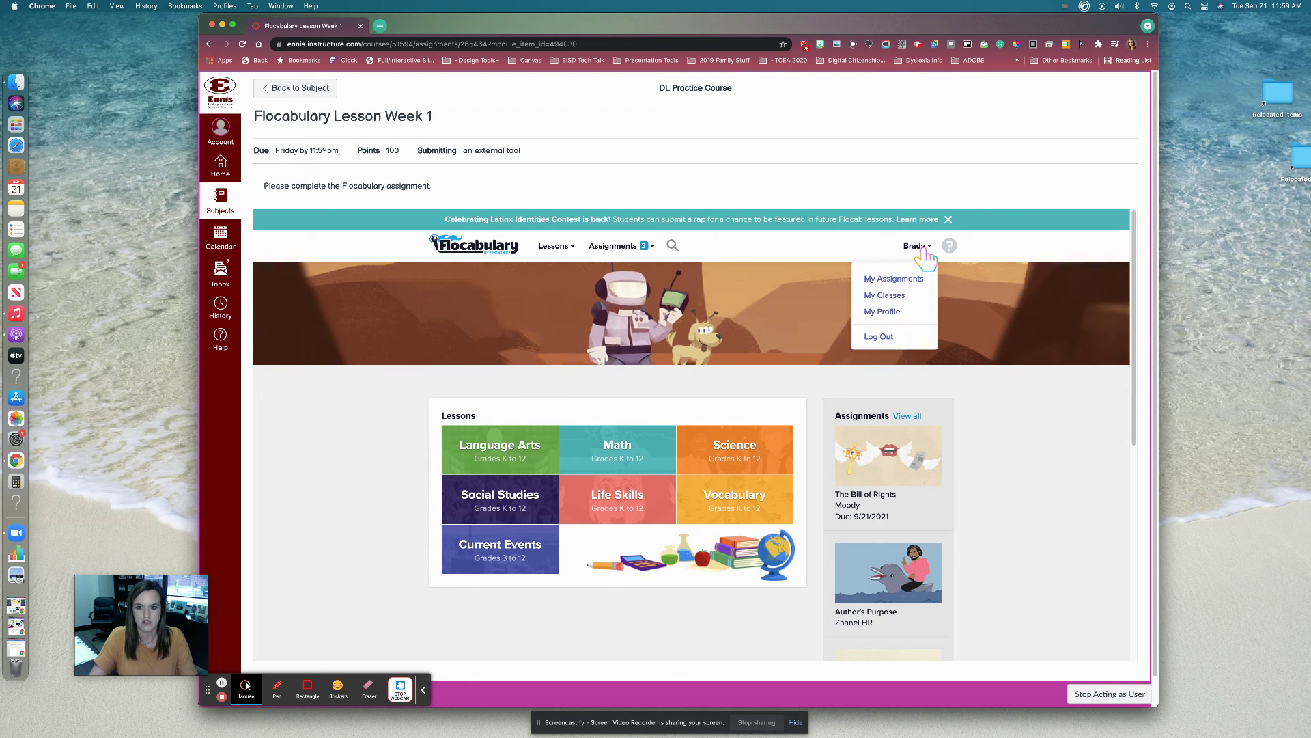
mouse_move(601, 248)
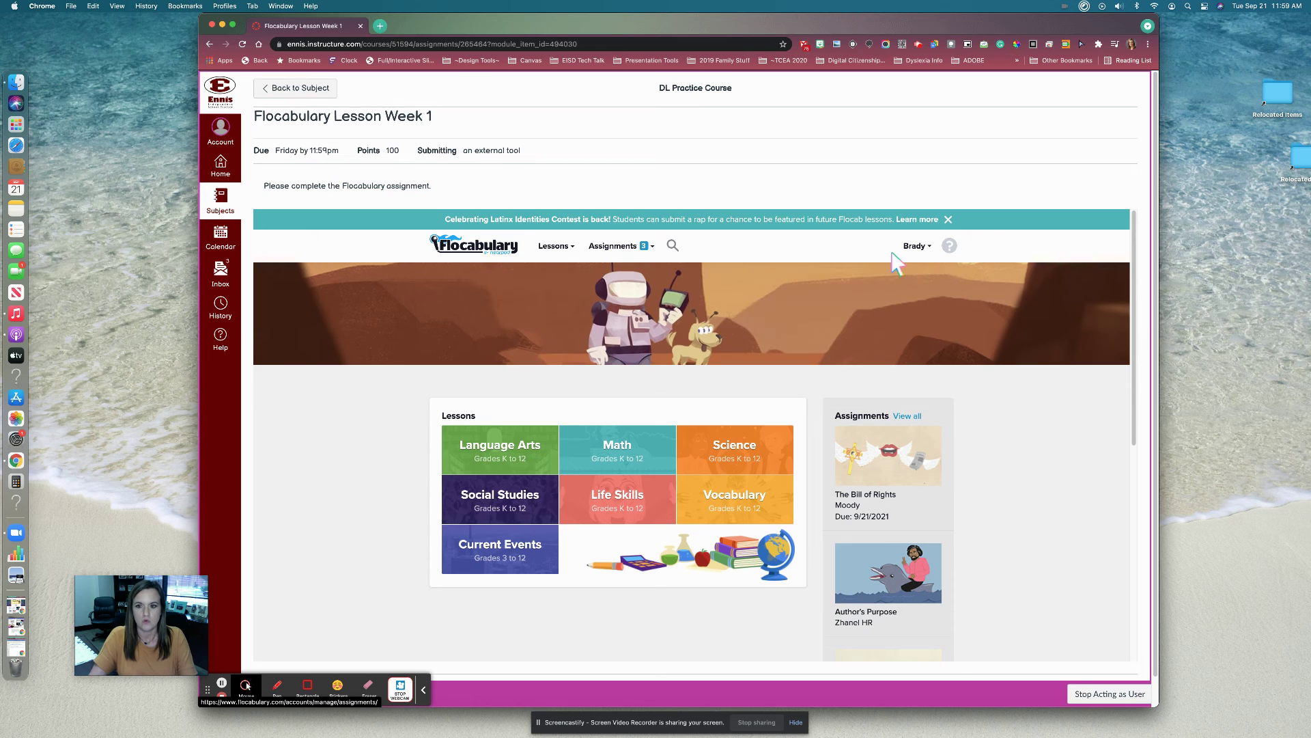
mouse_move(923, 257)
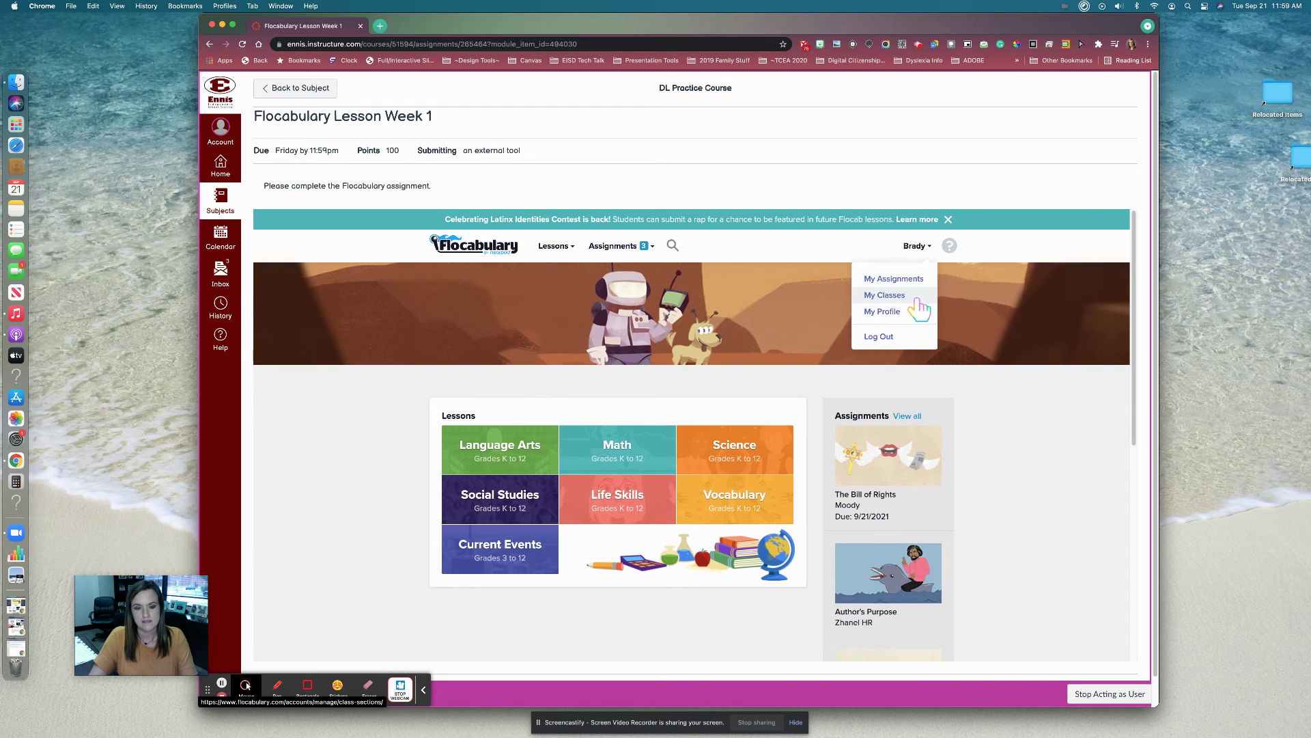
left_click(917, 299)
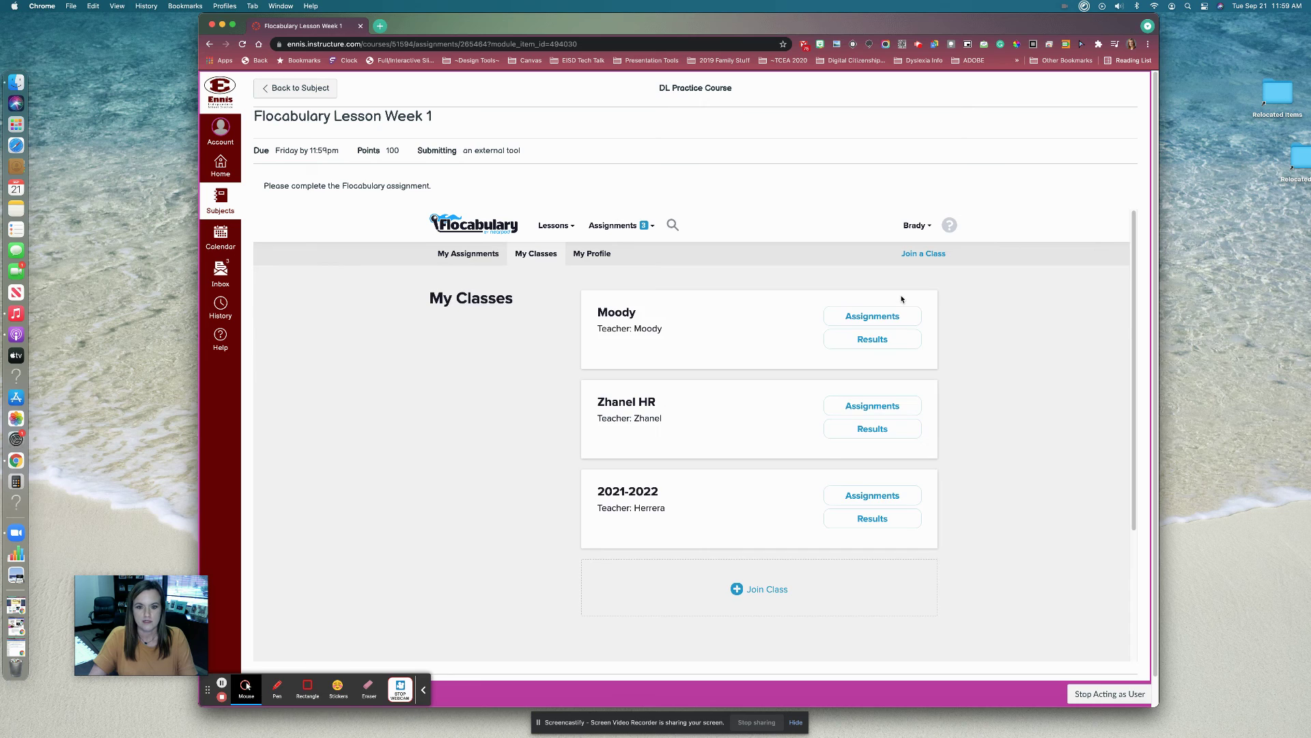
- View the class code form for joining a Flocabulary class and close it without joining
left_click(919, 226)
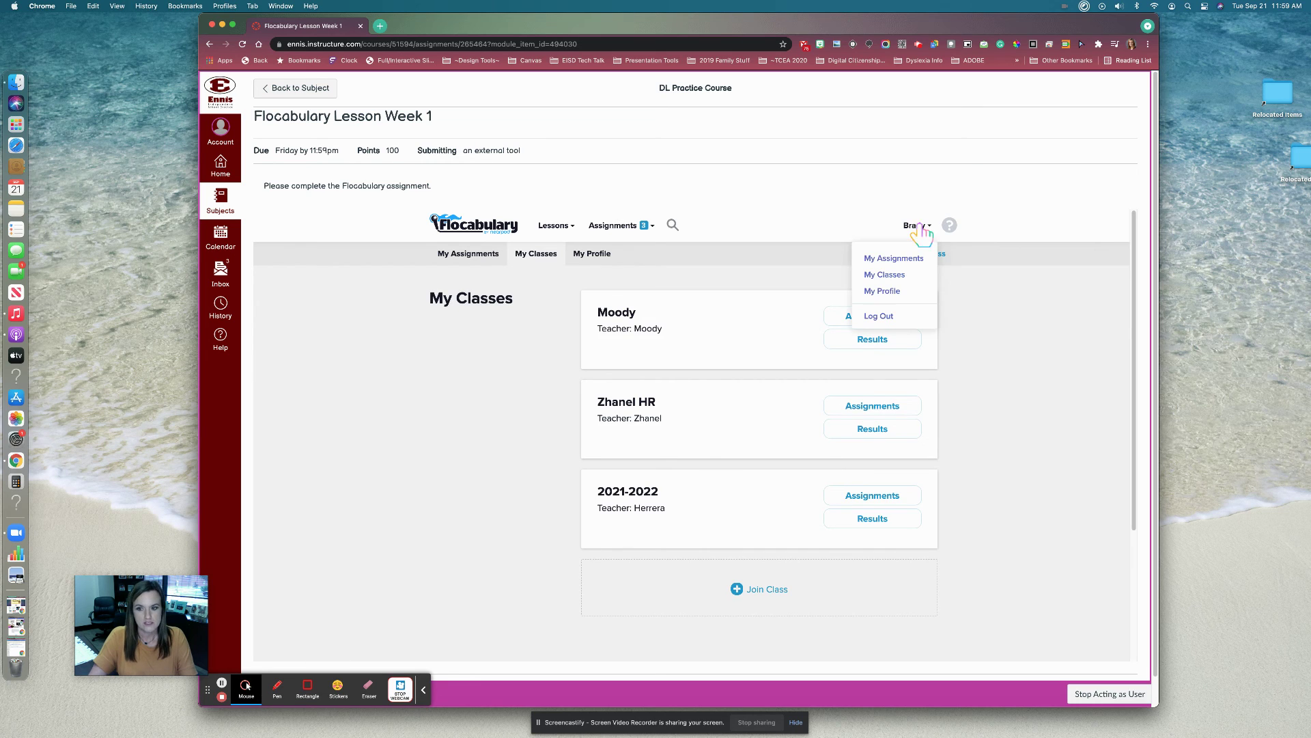
left_click(916, 226)
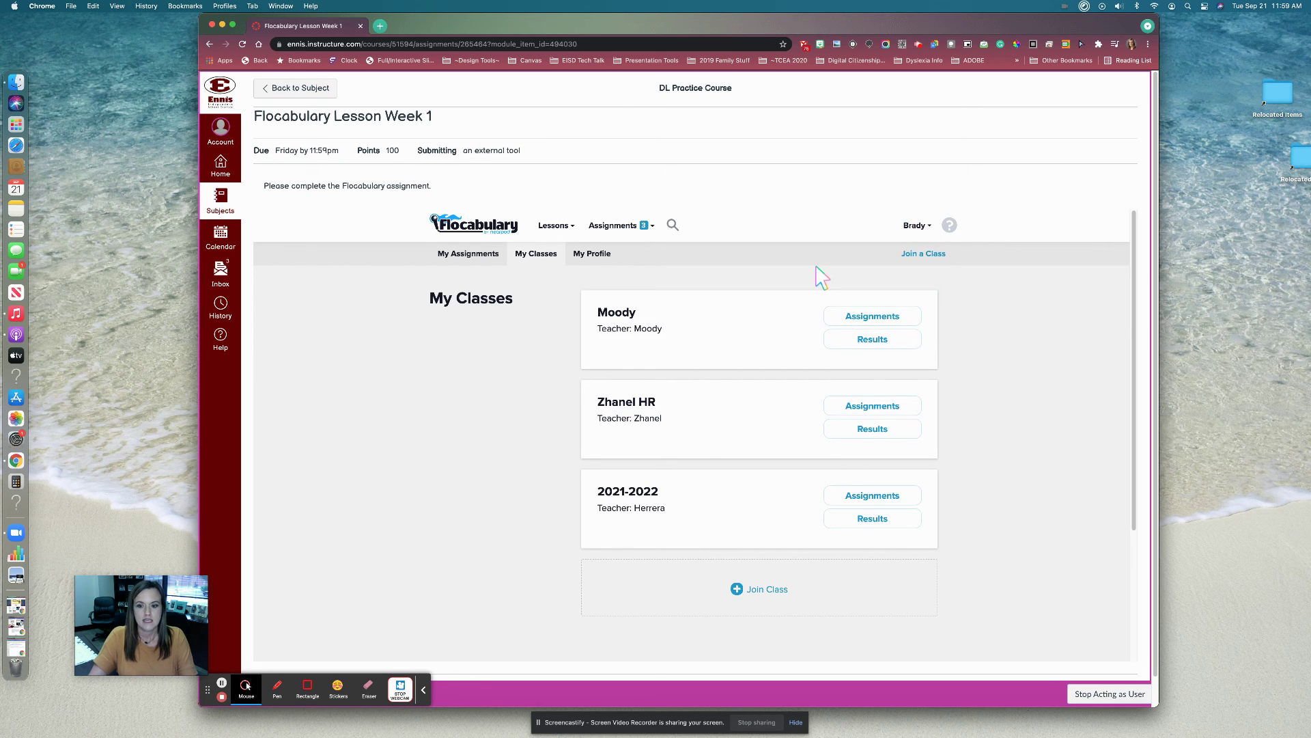
left_click(745, 588)
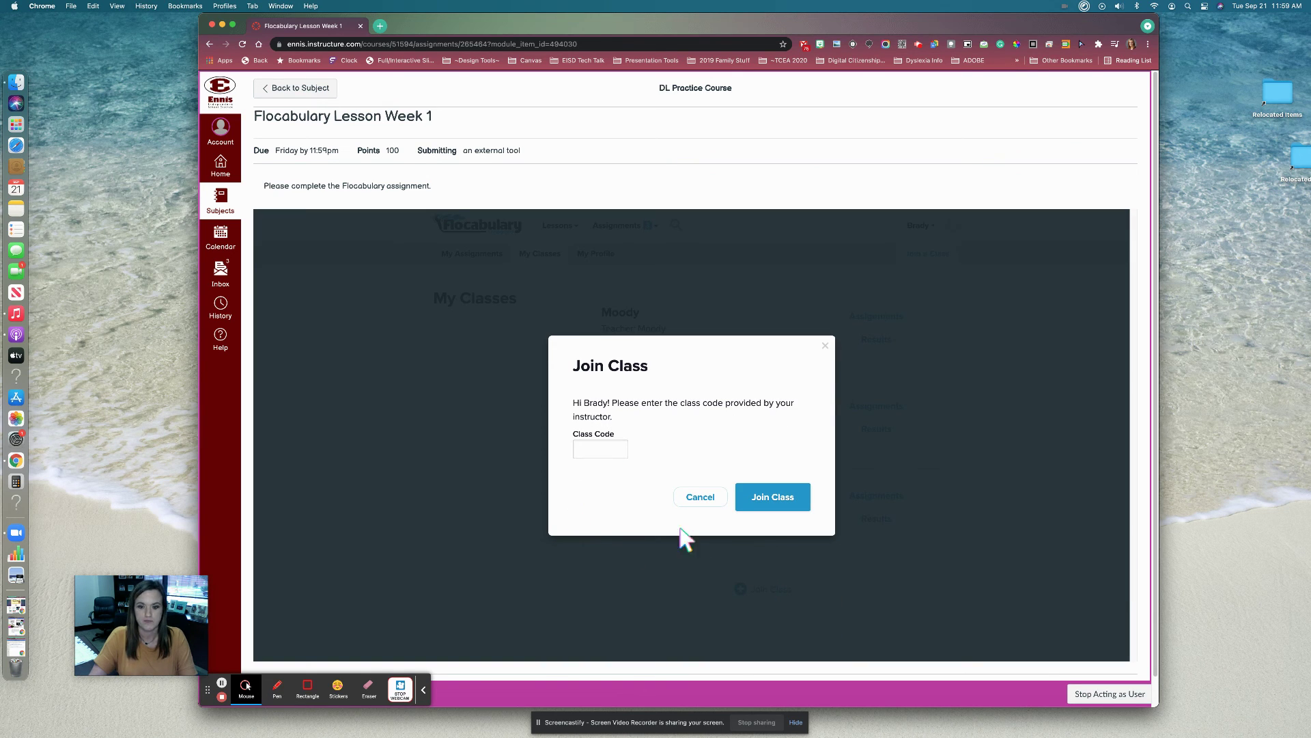
left_click(690, 497)
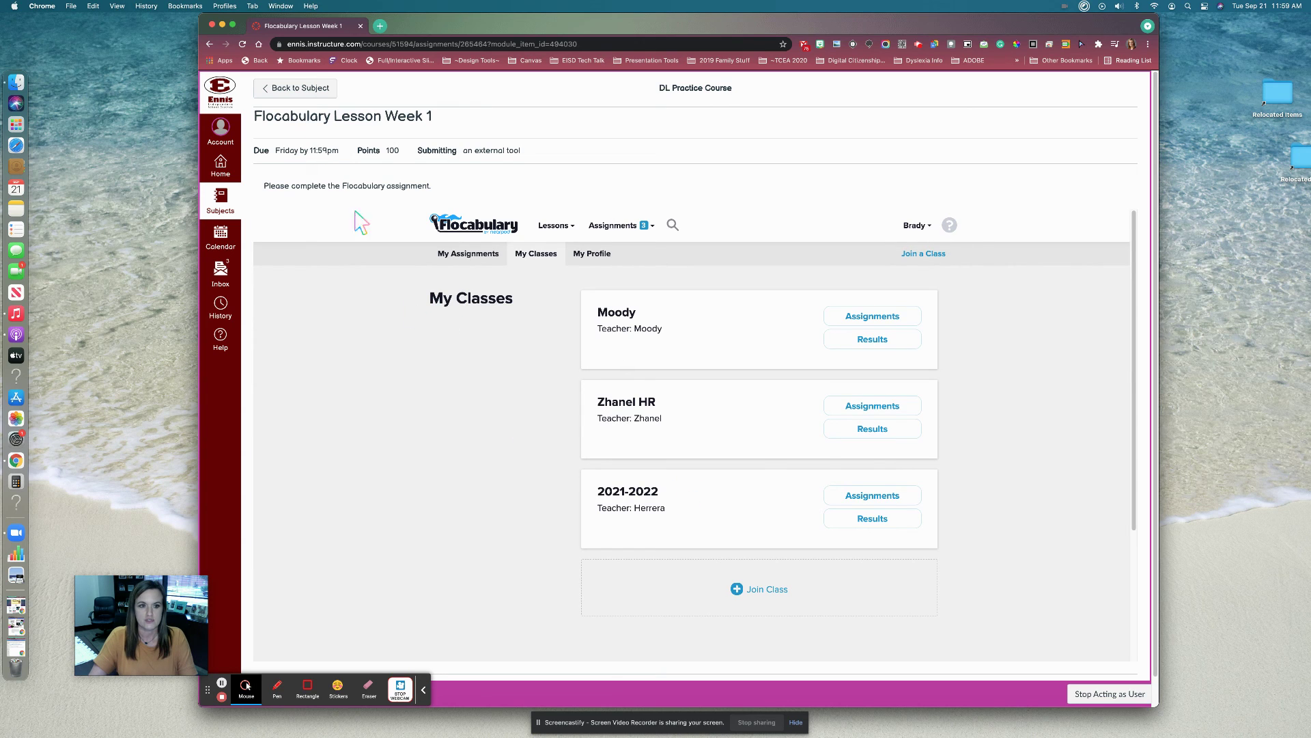
- Review the student's to-do list of Flocabulary assignments across all classes
left_click(453, 260)
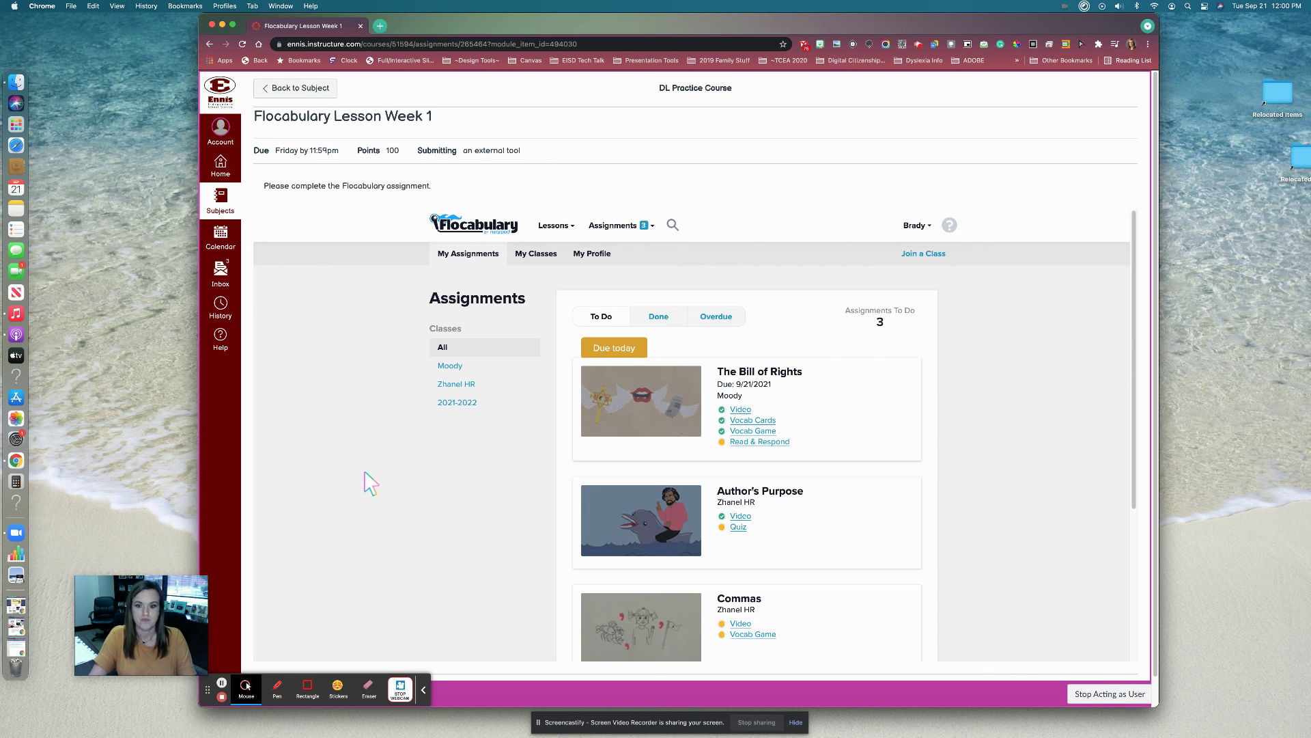
mouse_move(593, 410)
scroll(796, 416, "down", 4)
scroll(797, 418, "up", 4)
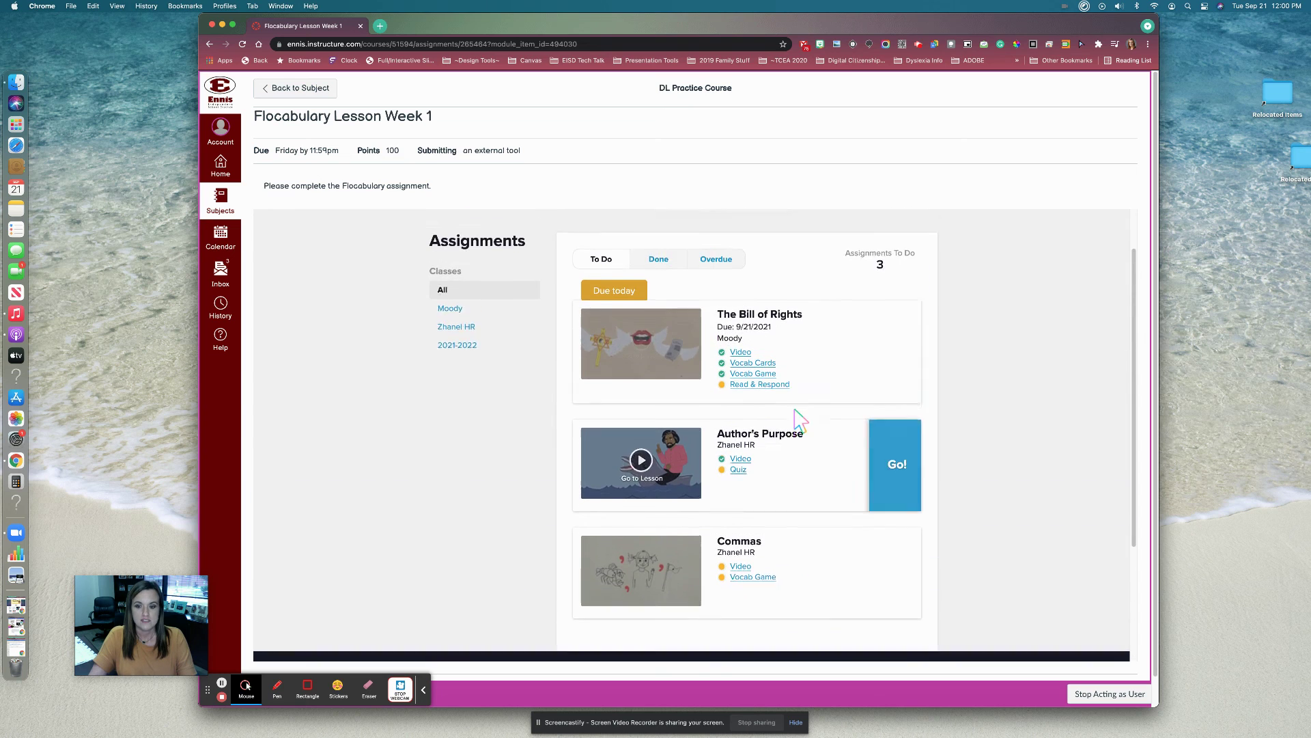